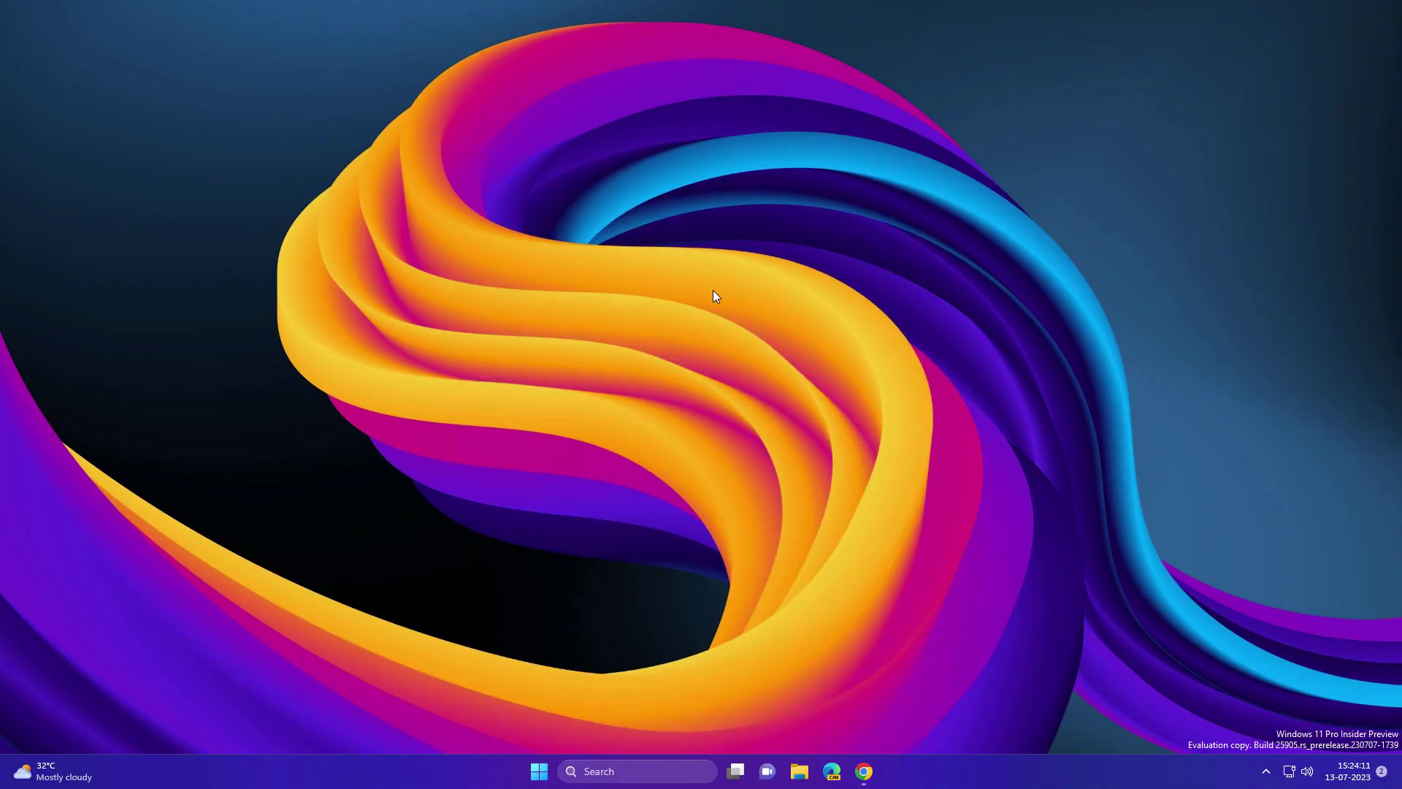
Glance at the Start menu, then open and close the Insider Preview edition list without choosing
{"action": "key", "text": "super"}
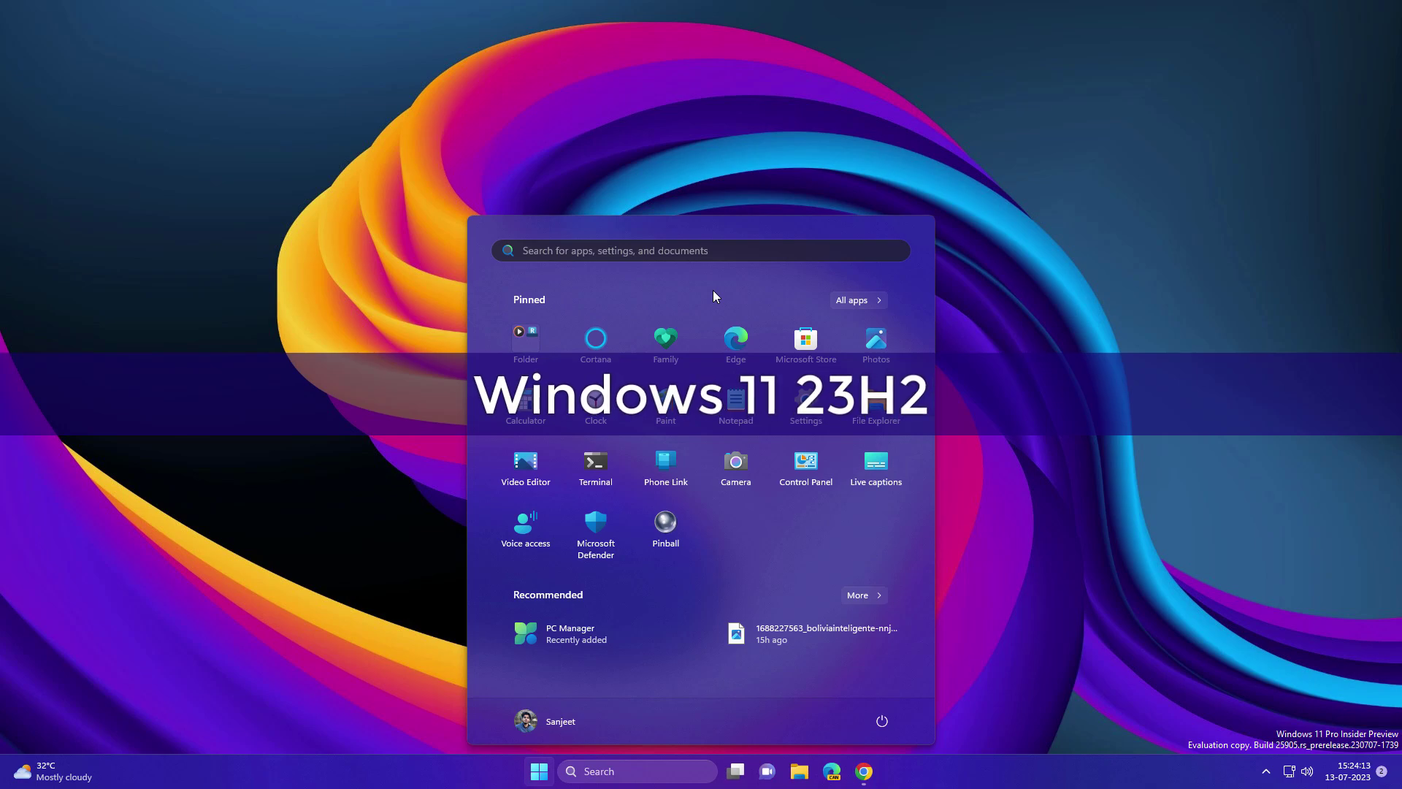
{"action": "key", "text": "super"}
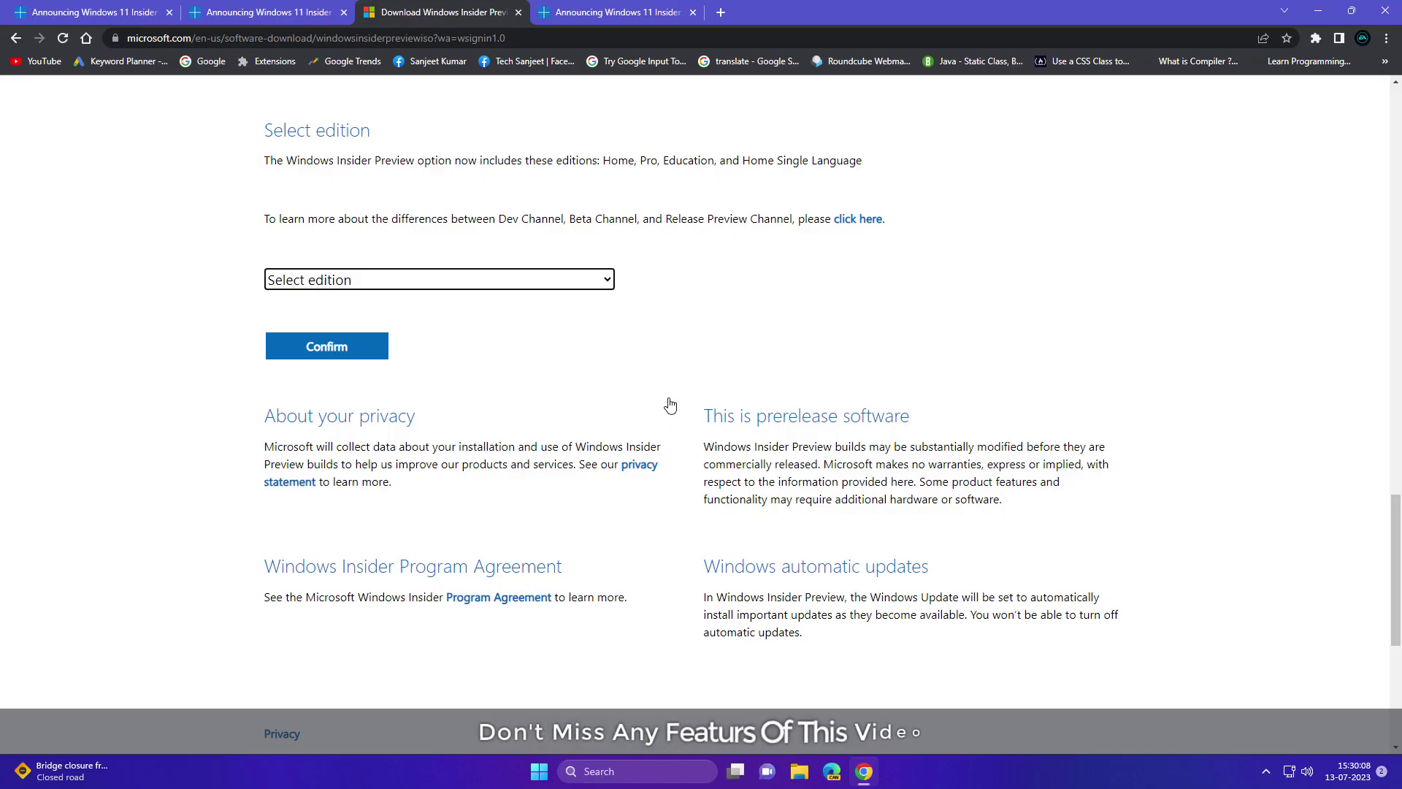
{"action": "left_click", "coordinate": [604, 284]}
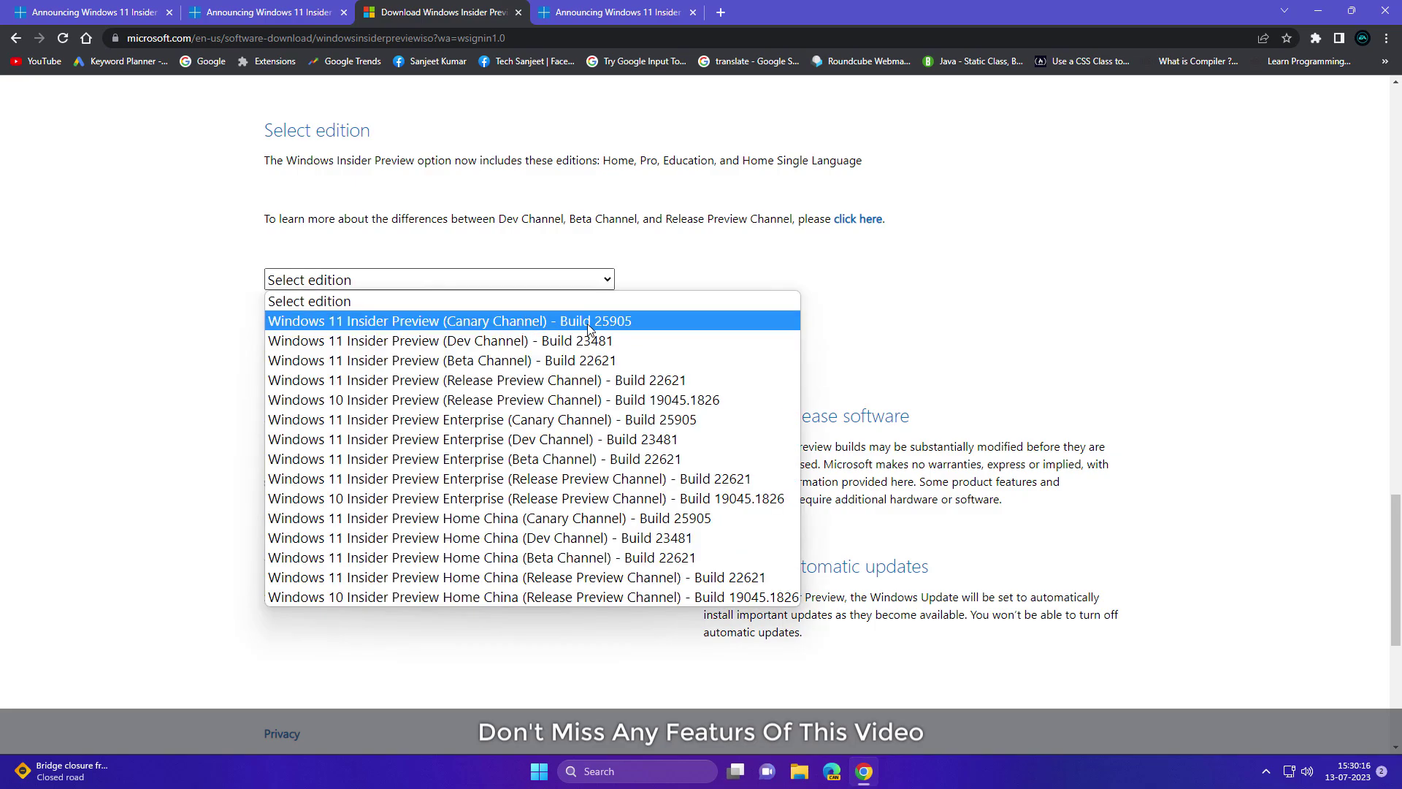
{"action": "left_click", "coordinate": [774, 301]}
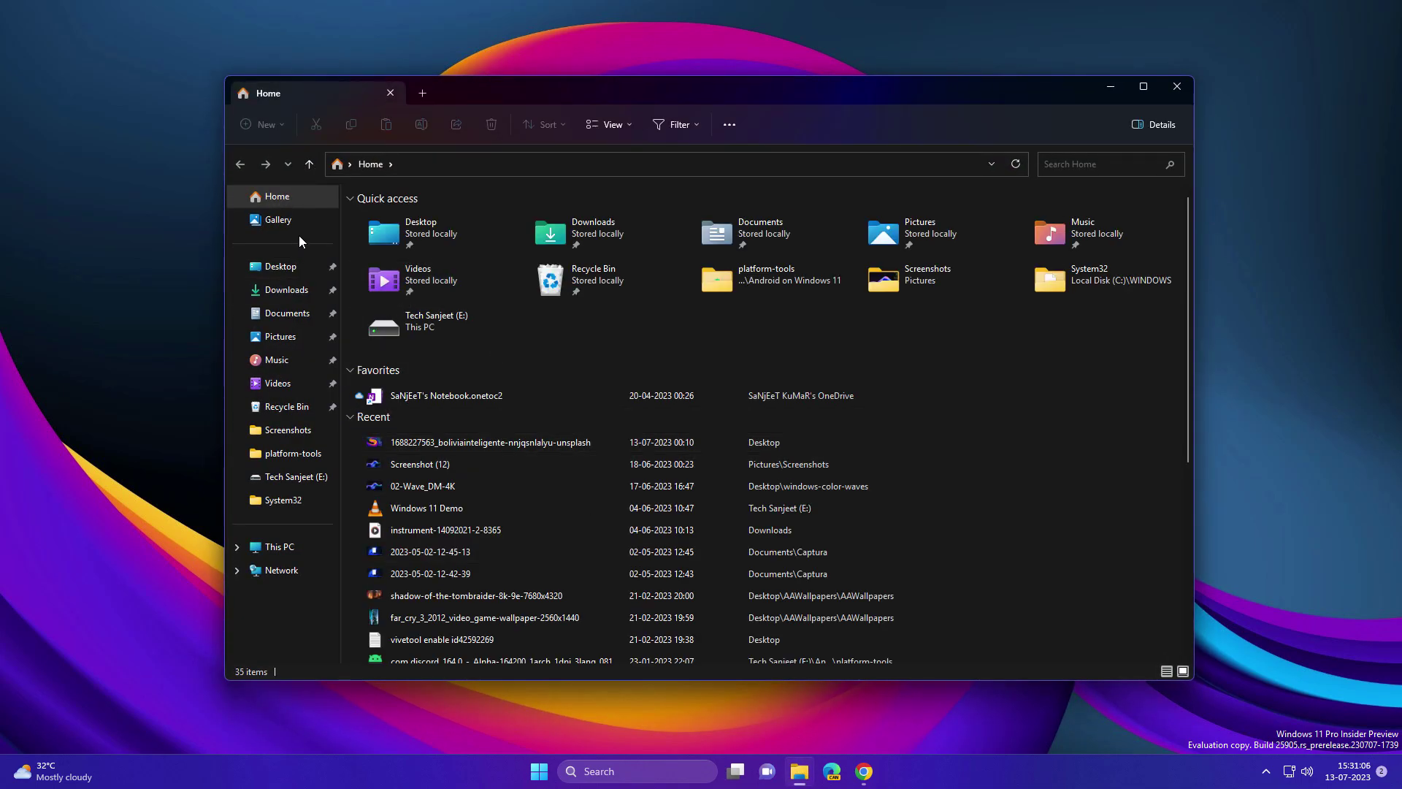
Open the Gallery and jump back through its timeline from December 2022 to mid-2020 photos
{"action": "left_click", "coordinate": [282, 225]}
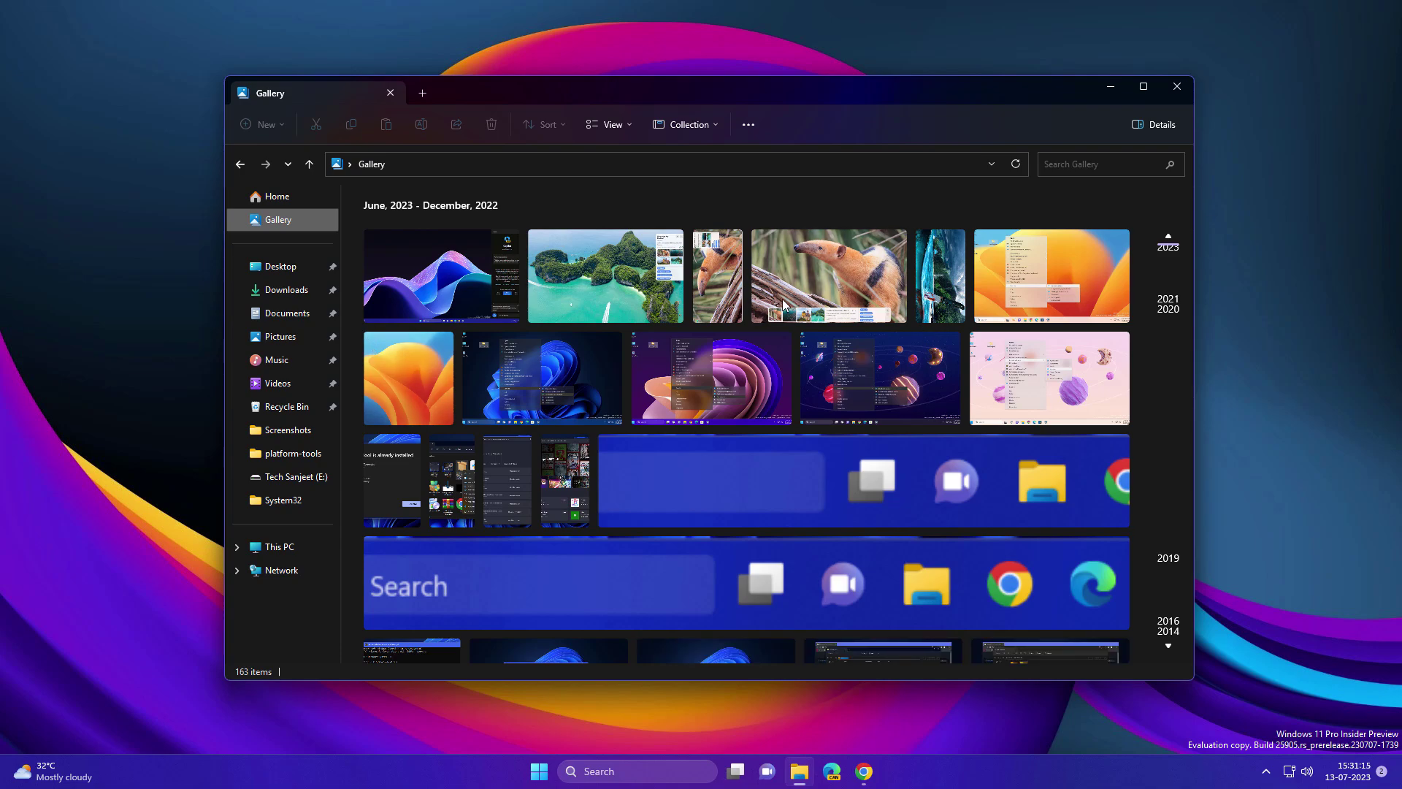
{"action": "left_click", "coordinate": [1168, 278]}
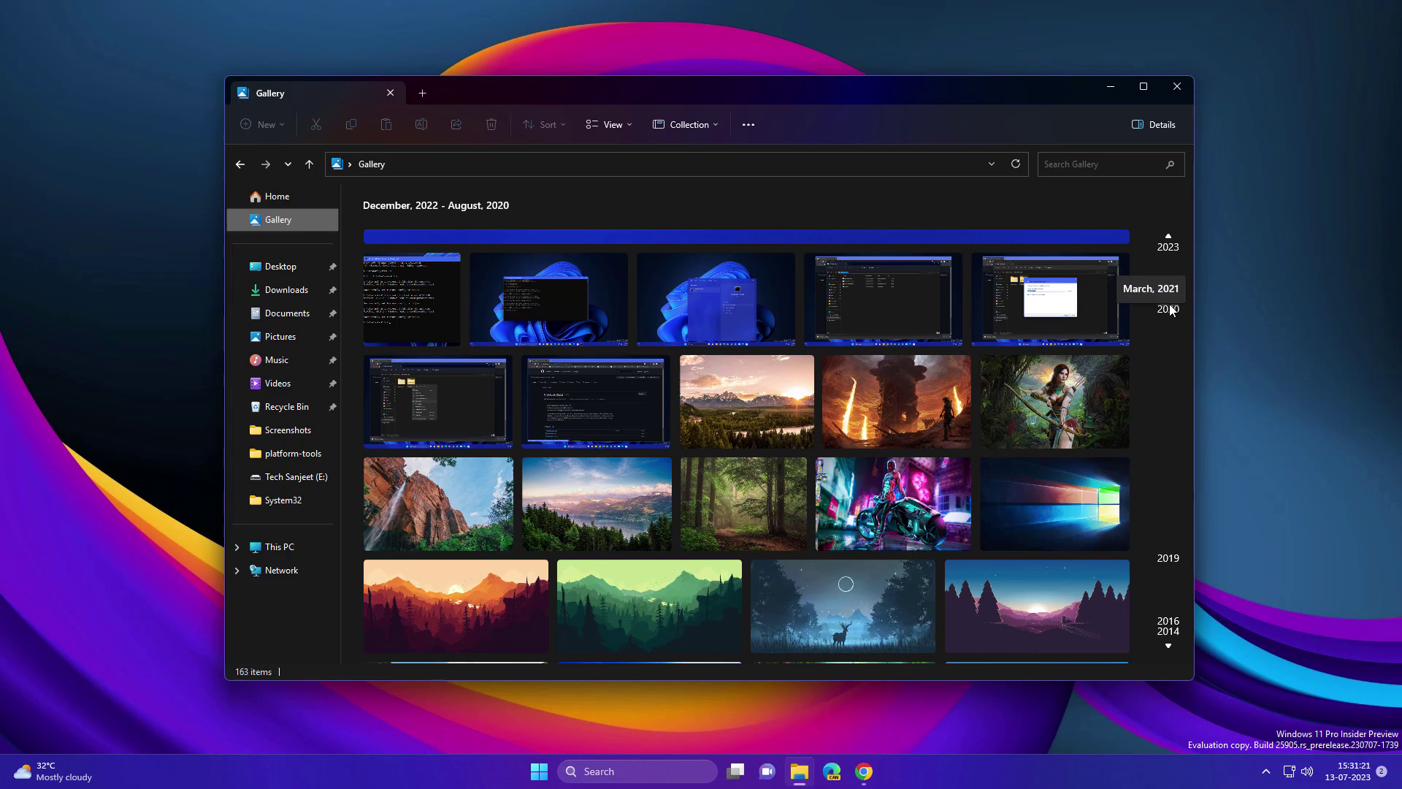
{"action": "left_click_drag", "start_coordinate": [1170, 309], "coordinate": [1185, 498]}
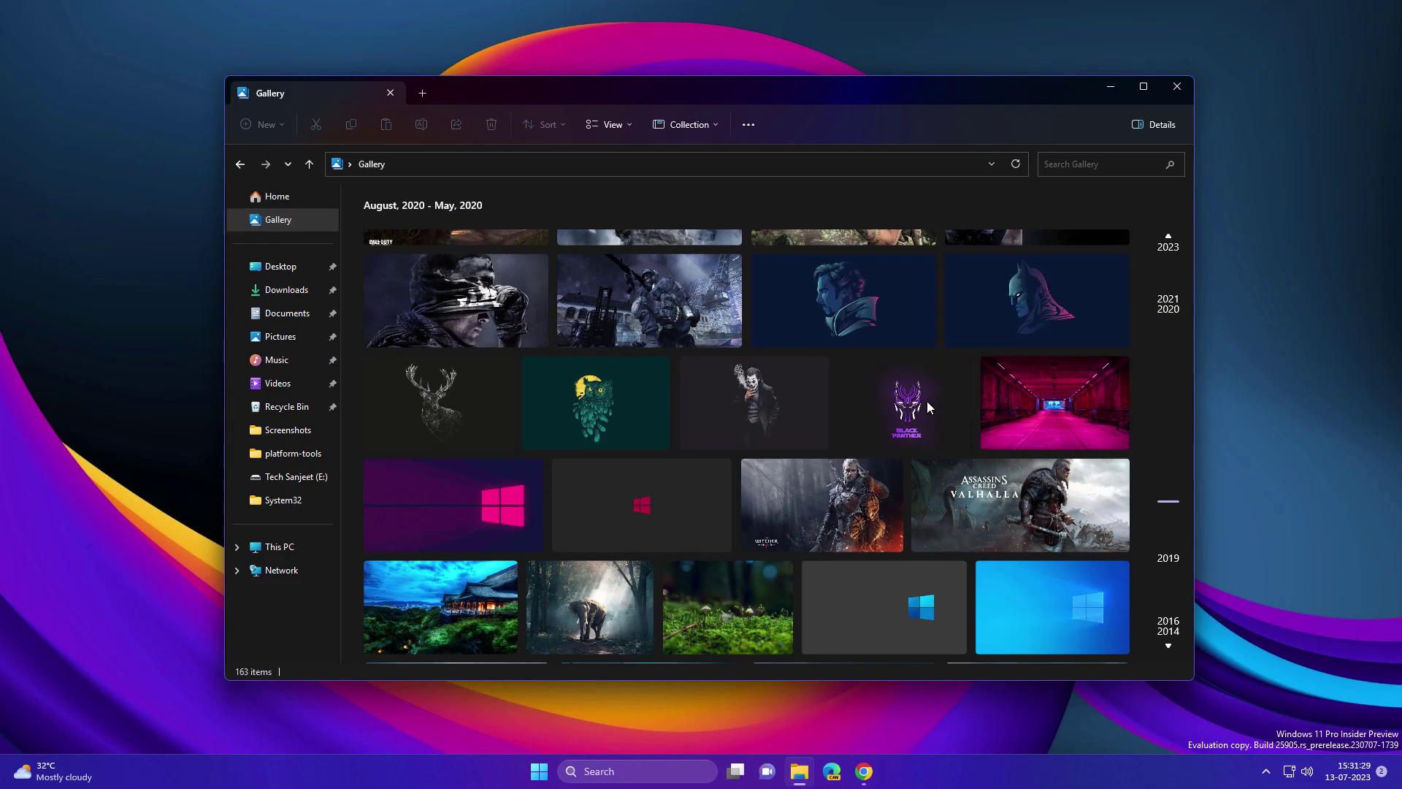
{"action": "scroll", "coordinate": [915, 420], "scroll_direction": "down", "scroll_amount": 10}
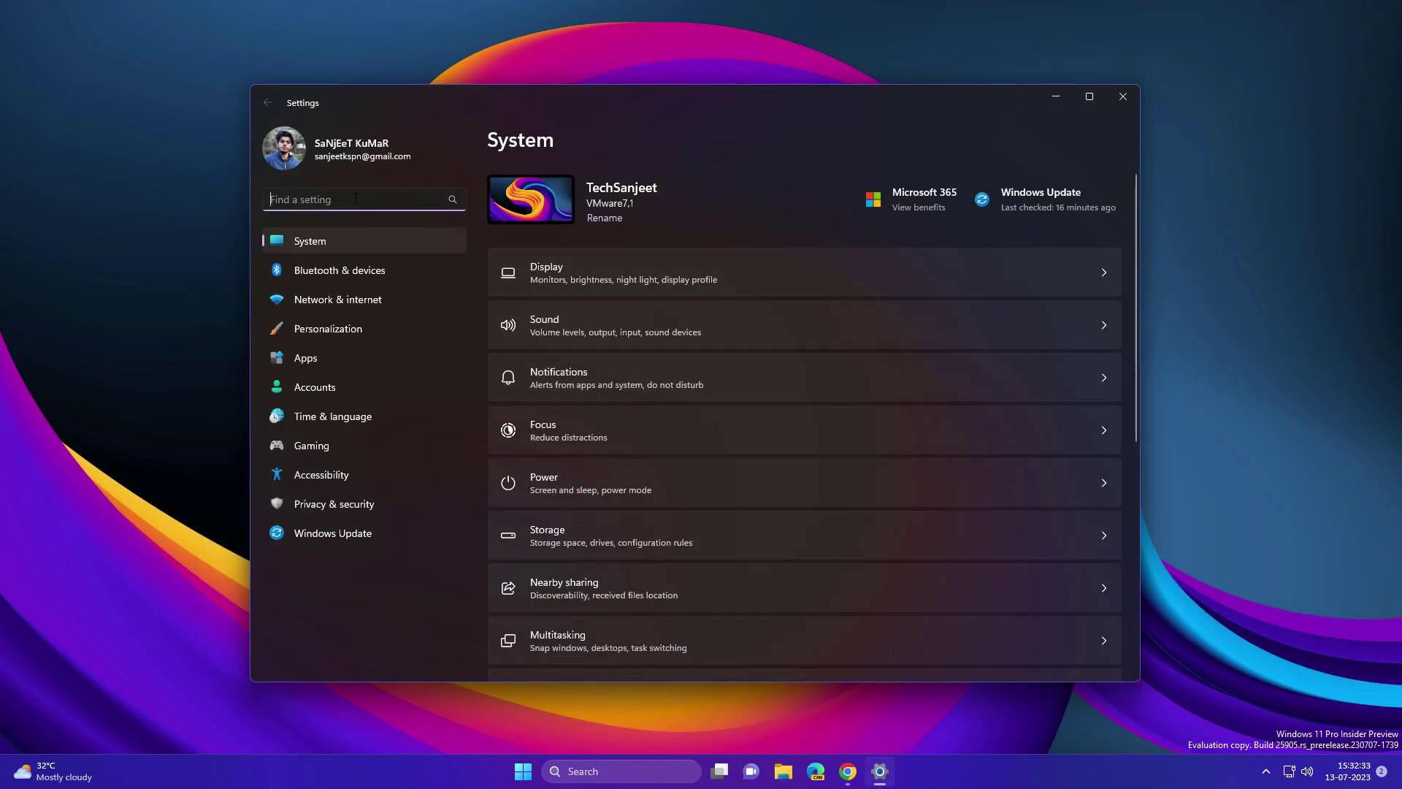
Find Dynamic Lighting by searching 'dynami' and switch Use Dynamic Lighting on
{"action": "type", "text": "dynami"}
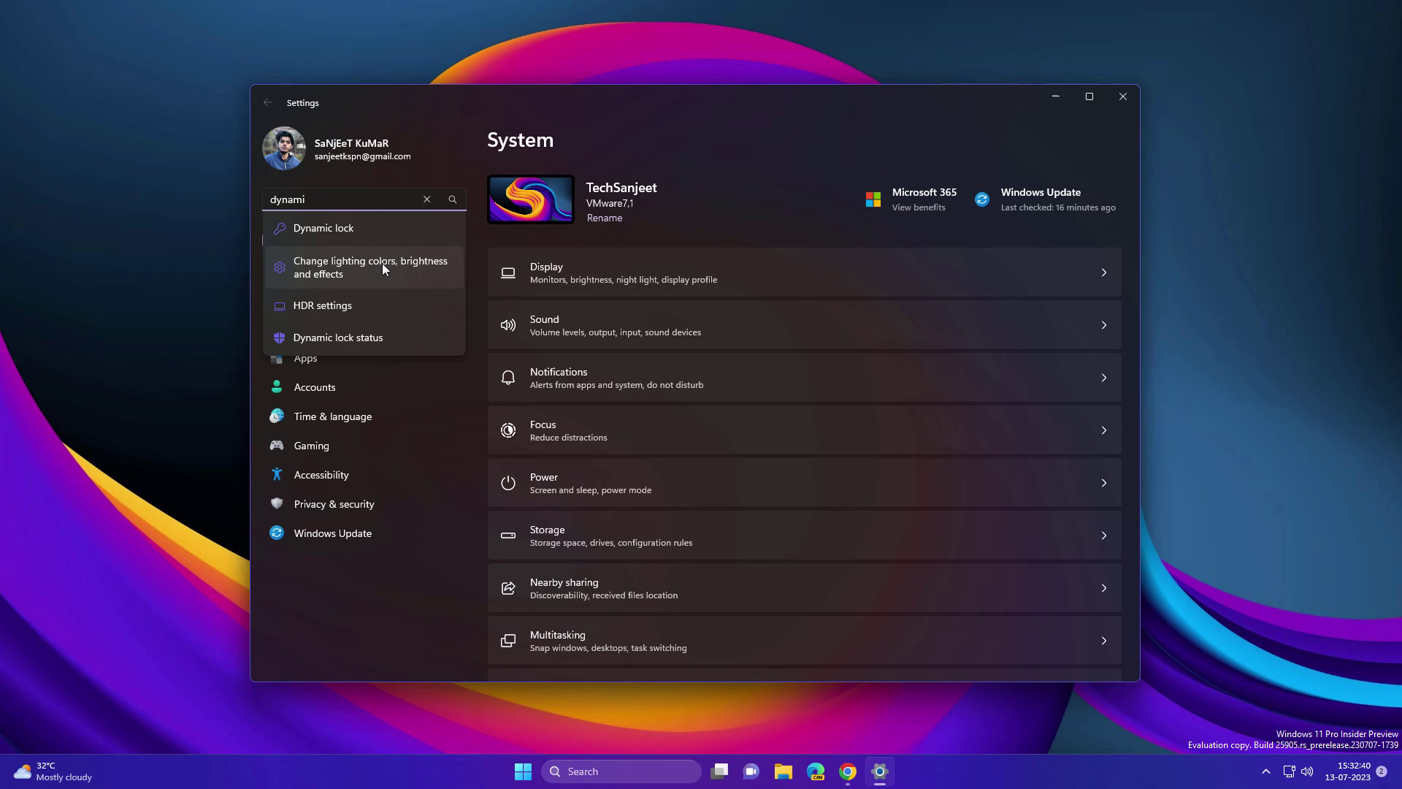
{"action": "left_click", "coordinate": [382, 264]}
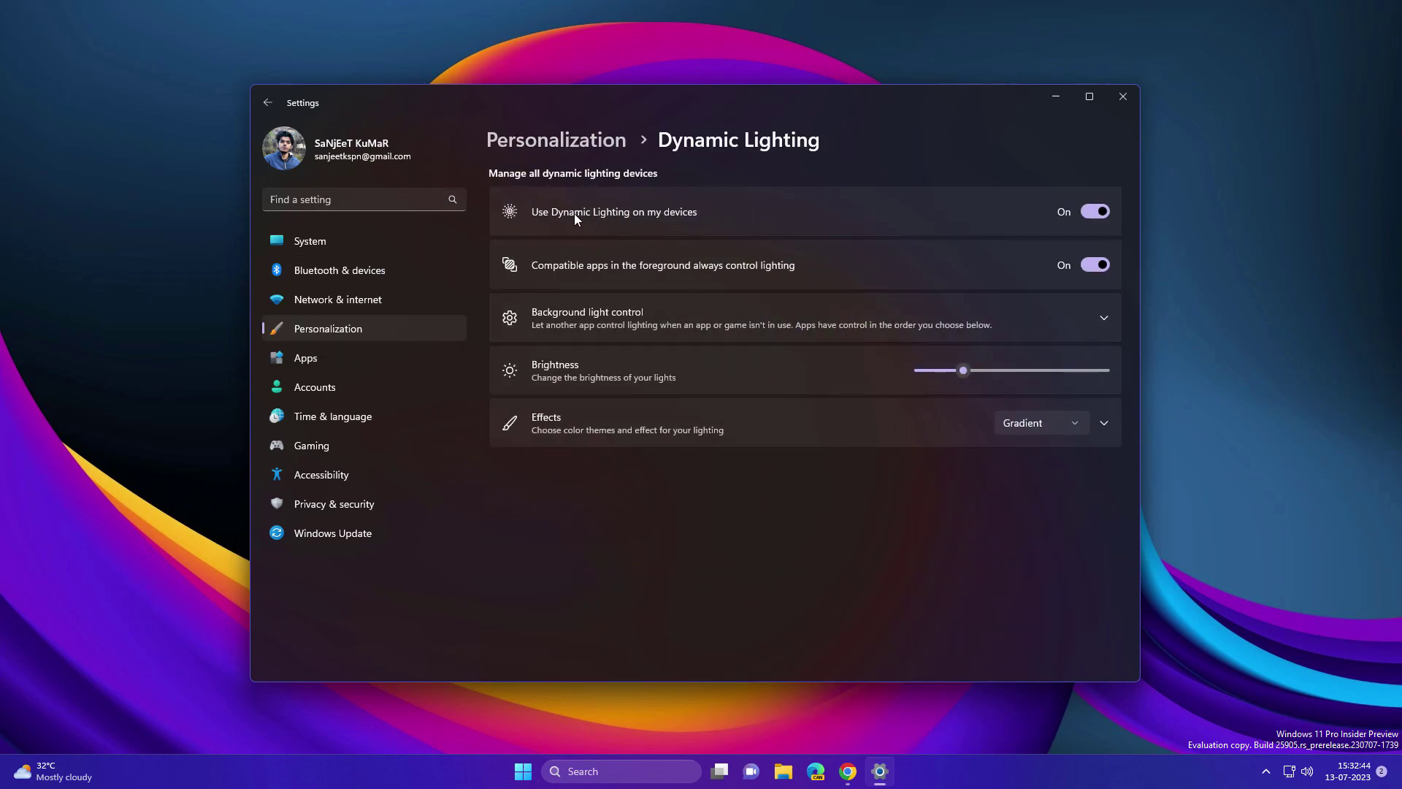
{"action": "left_click", "coordinate": [1096, 214]}
Change the lighting effect from Gradient to Solid Color and look over its colour swatches
{"action": "left_click", "coordinate": [1030, 425]}
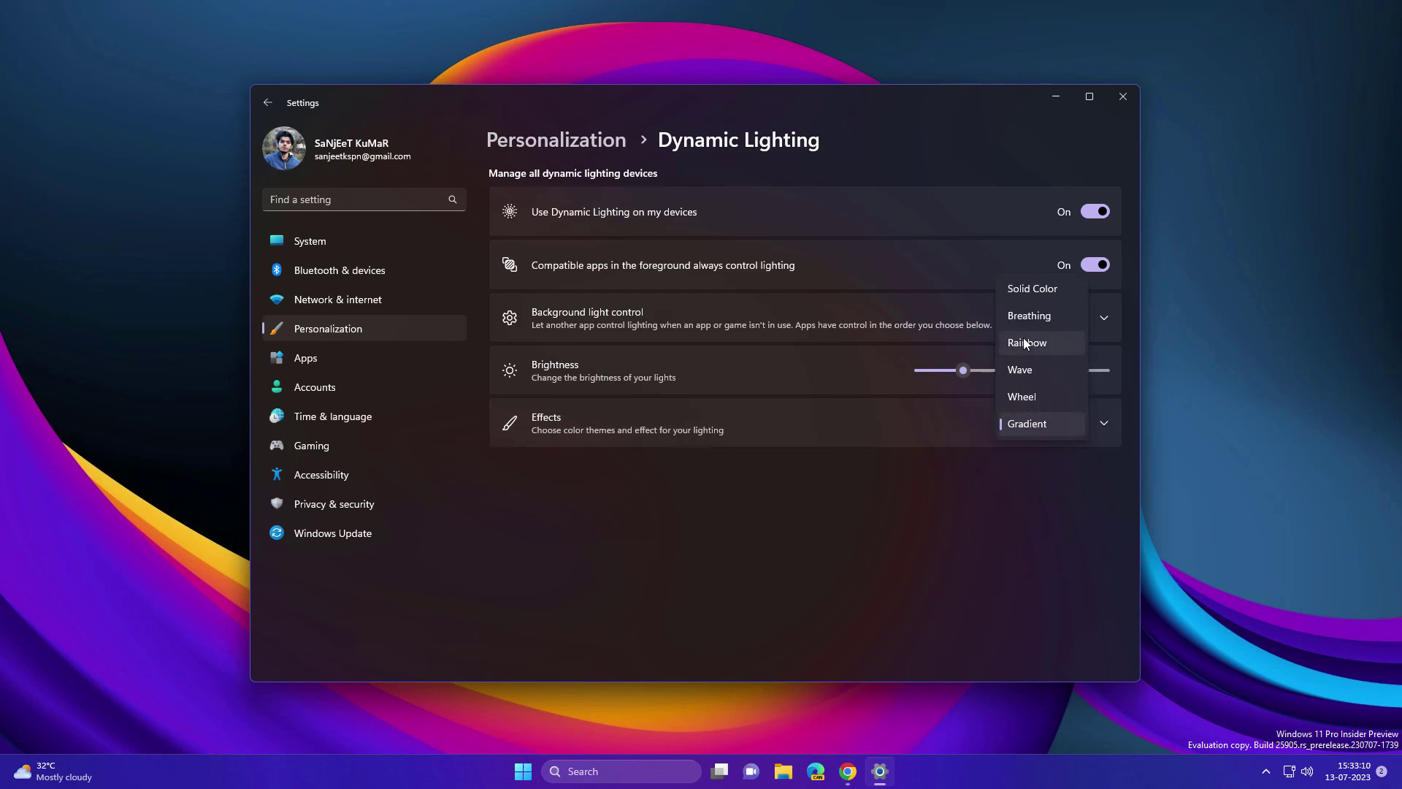
{"action": "left_click", "coordinate": [1026, 291]}
{"action": "left_click", "coordinate": [1103, 423]}
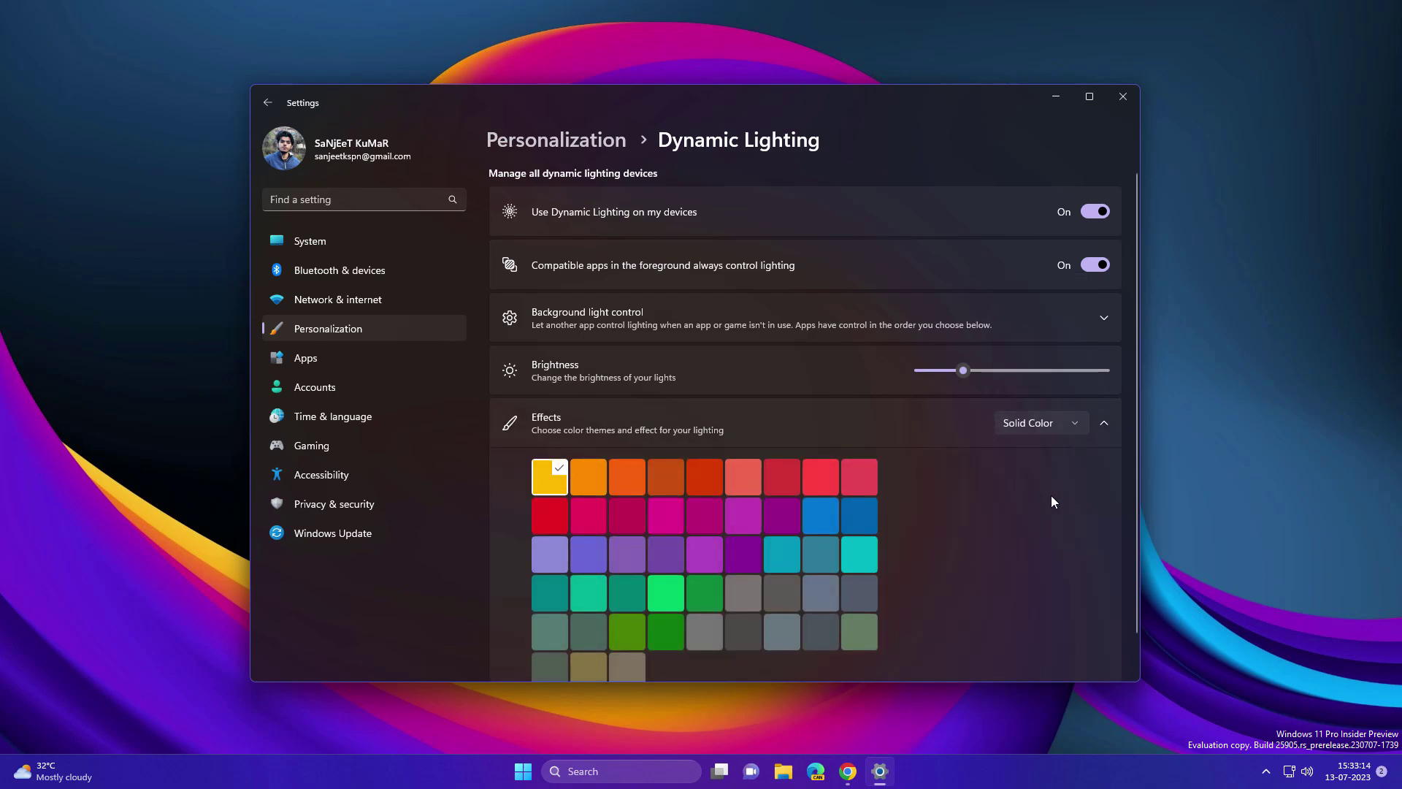
{"action": "scroll", "coordinate": [693, 542], "scroll_direction": "down", "scroll_amount": 1}
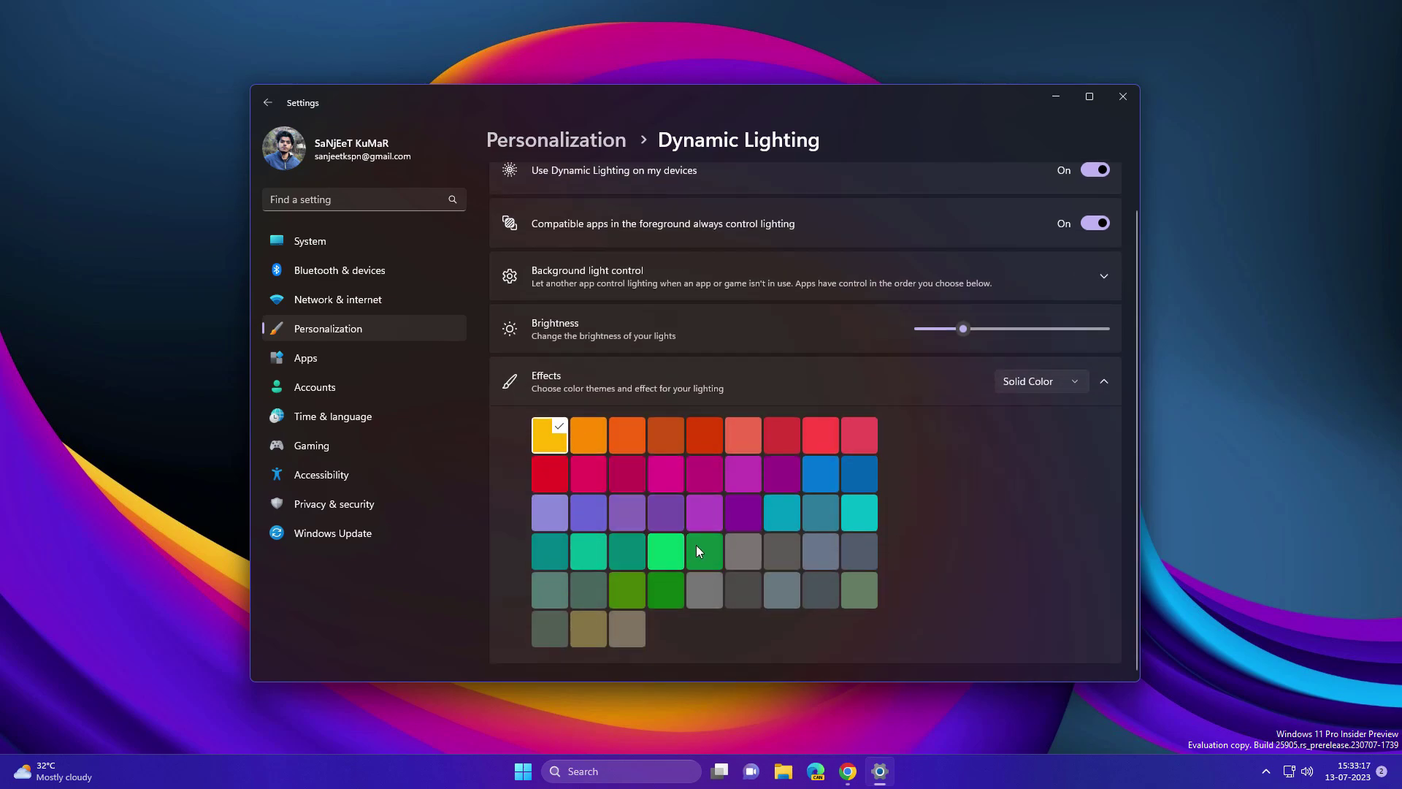
{"action": "scroll", "coordinate": [979, 471], "scroll_direction": "up", "scroll_amount": 1}
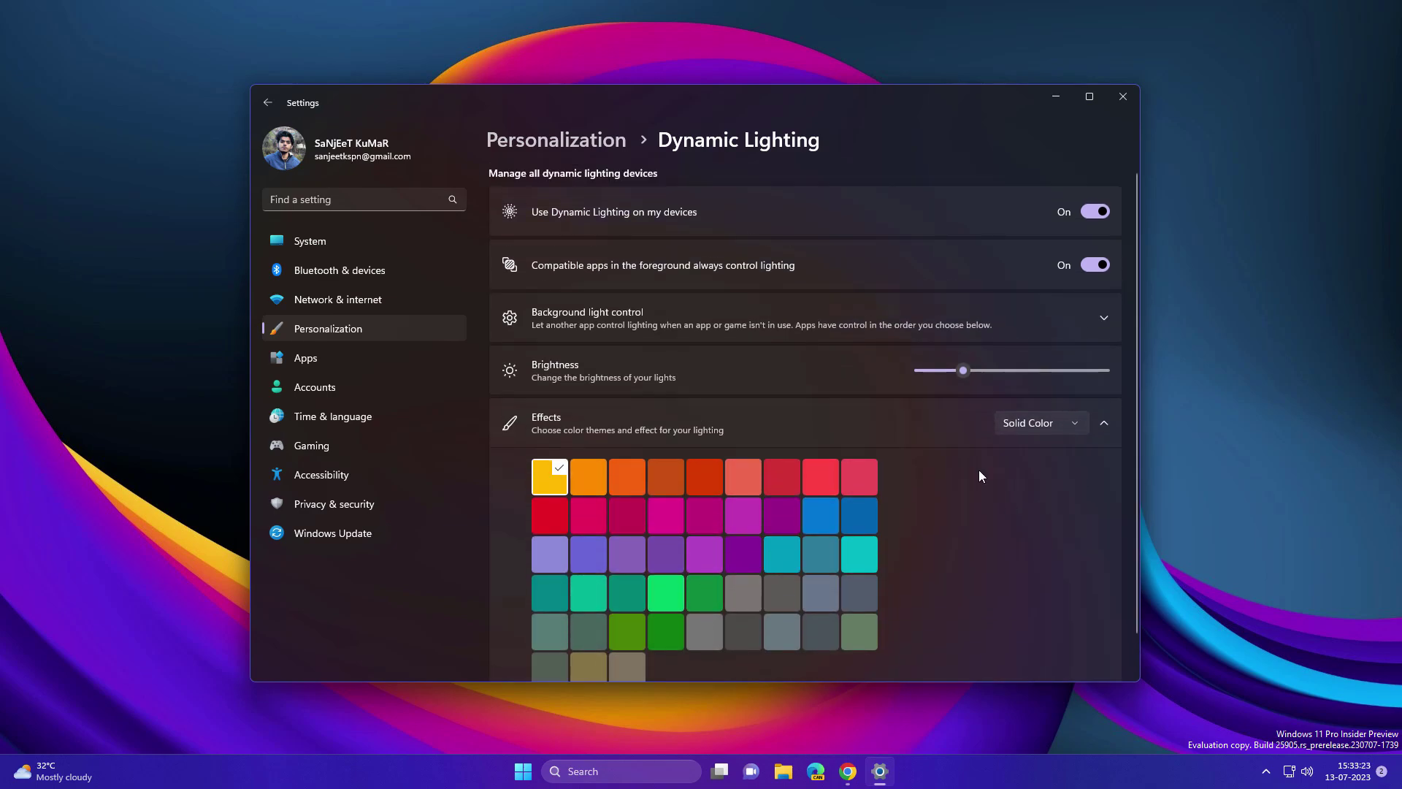
{"action": "left_click", "coordinate": [947, 431]}
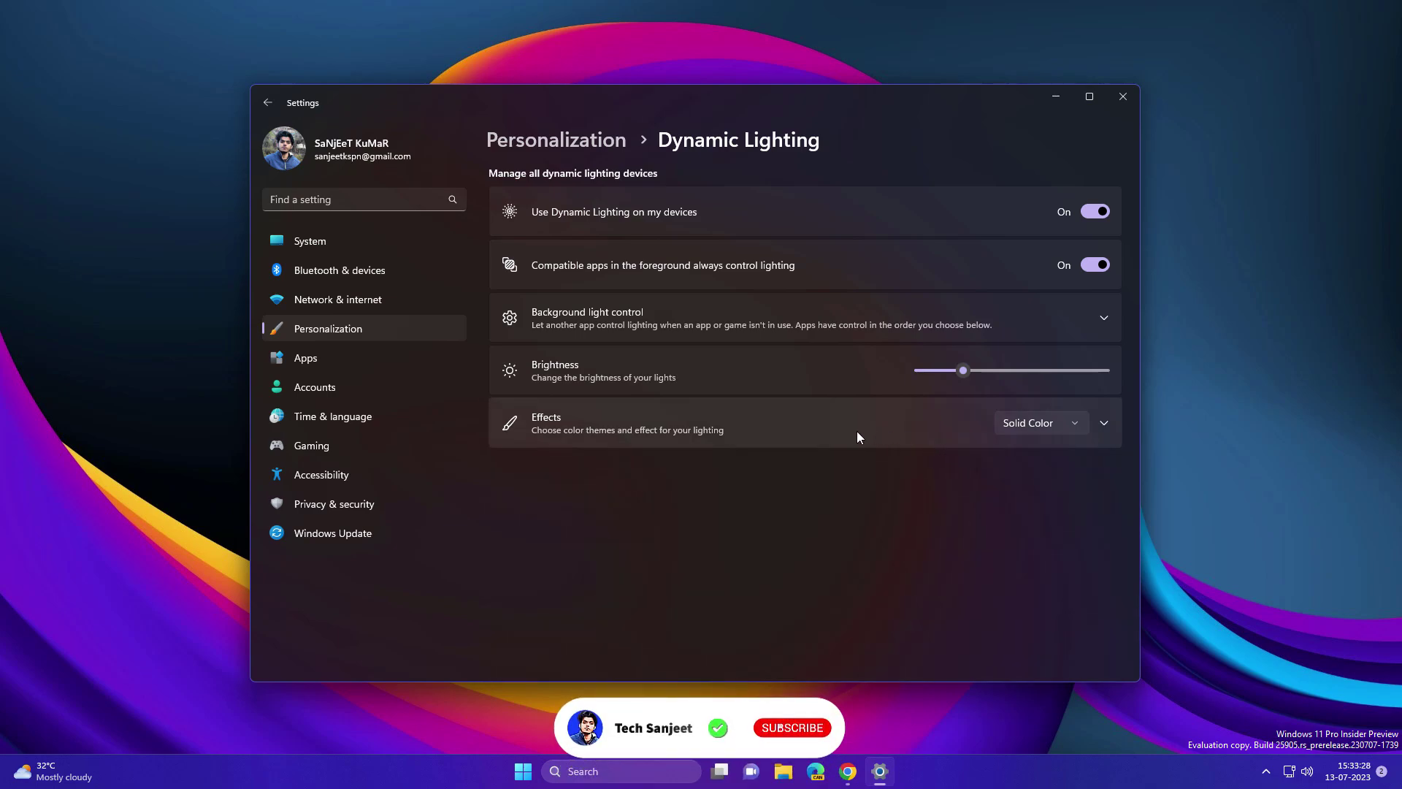
{"action": "left_click", "coordinate": [395, 205]}
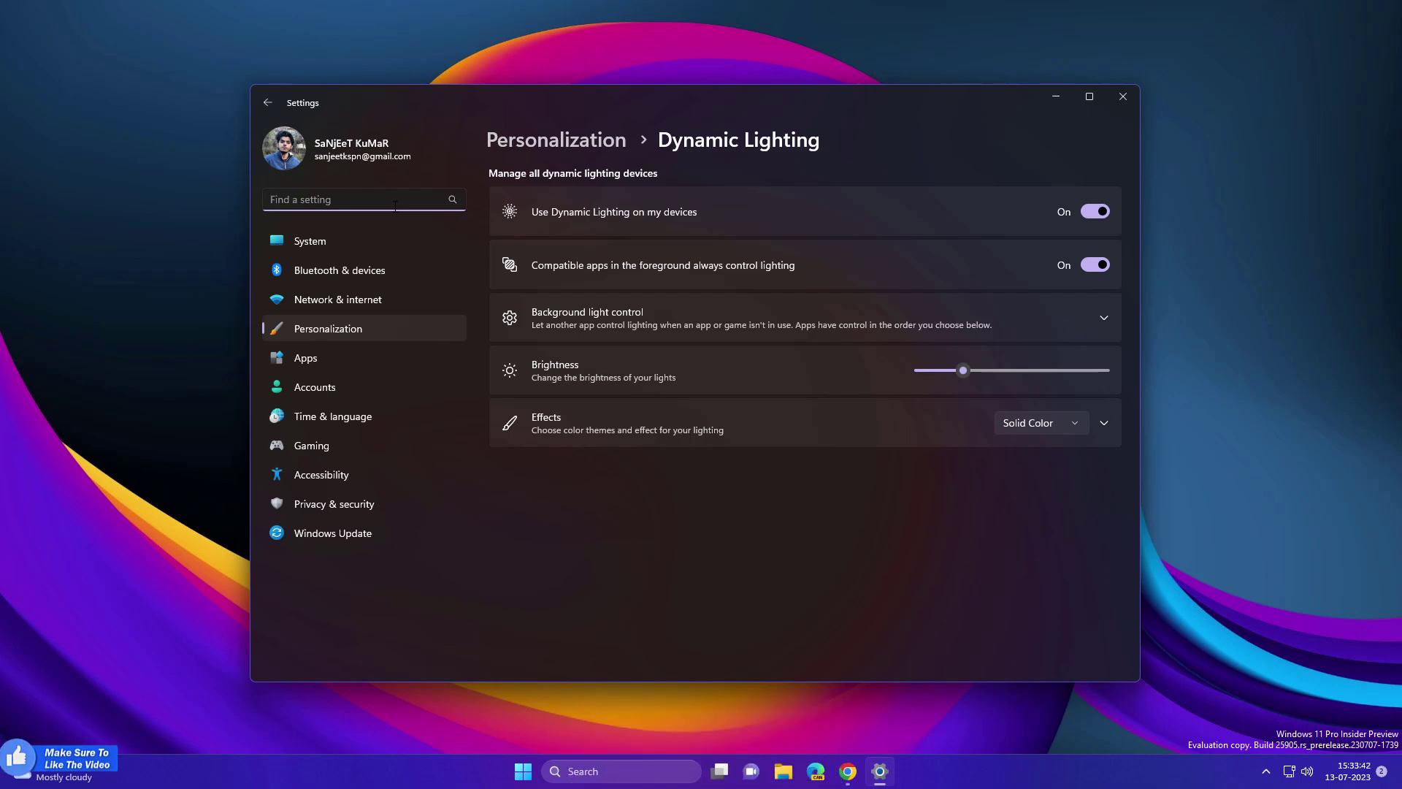
Search 'disk' to reach the Disks & volumes page under System > Storage
{"action": "type", "text": "disk"}
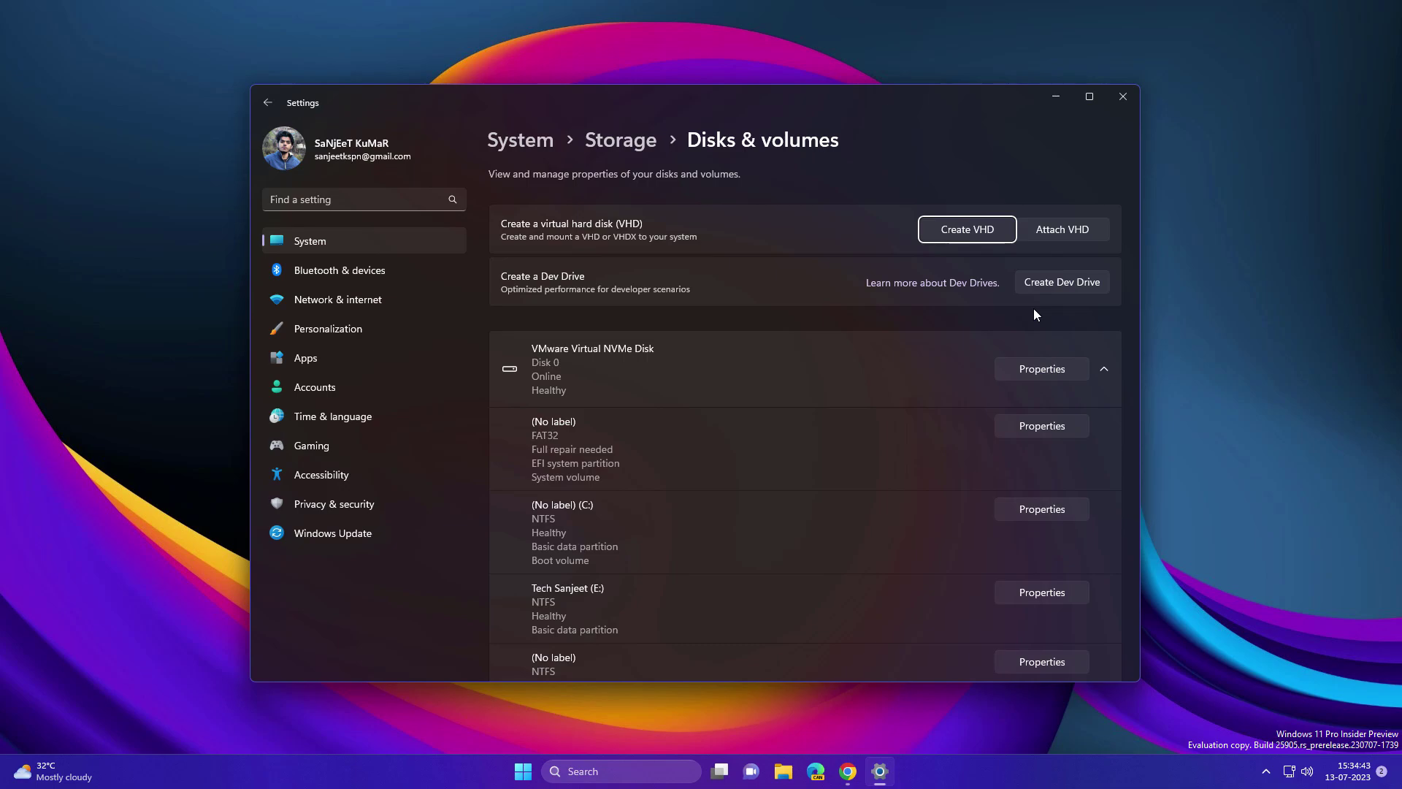
Start a Dev Drive on a new VHD, review the virtual disk size fields, then cancel
{"action": "left_click", "coordinate": [1046, 285]}
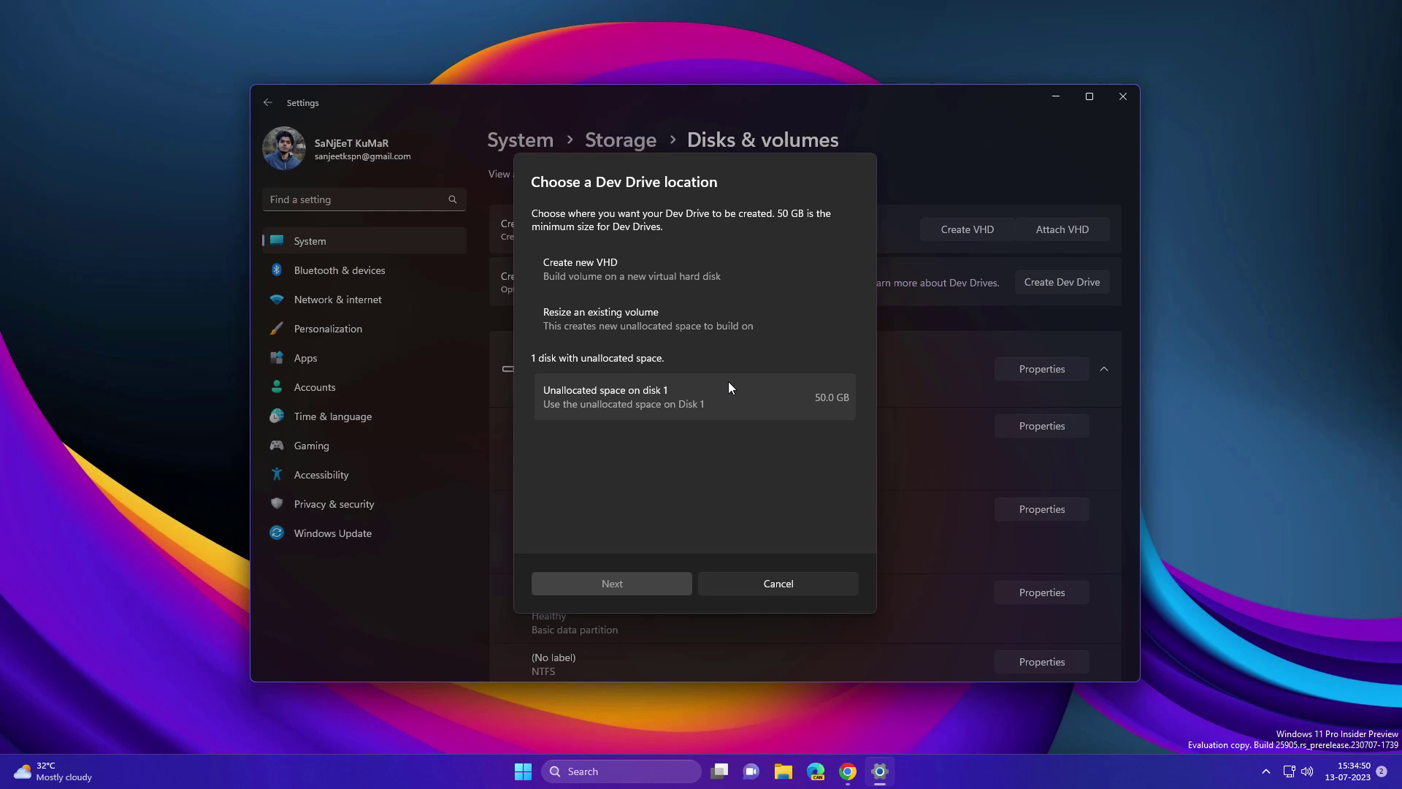
{"action": "left_click", "coordinate": [597, 283]}
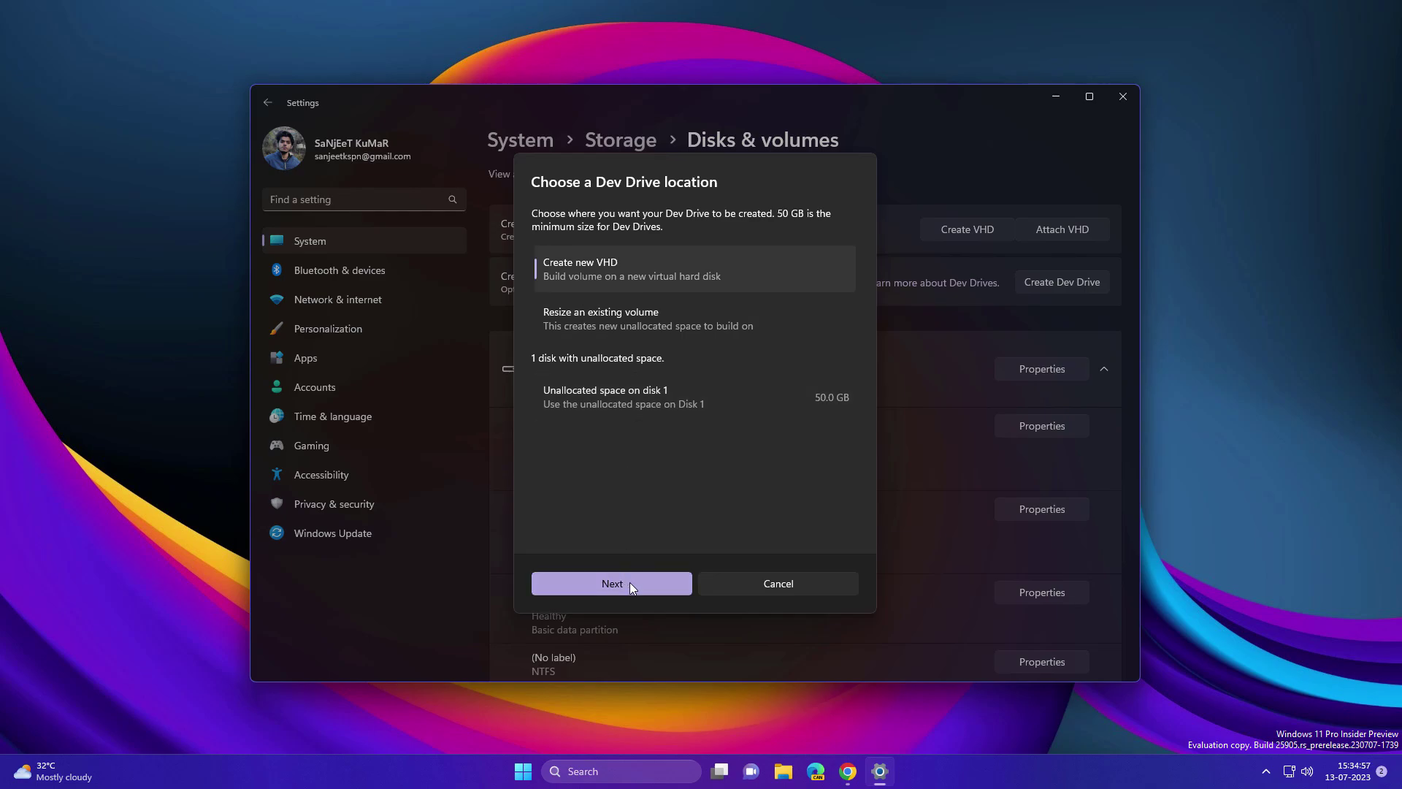
{"action": "left_click", "coordinate": [630, 582]}
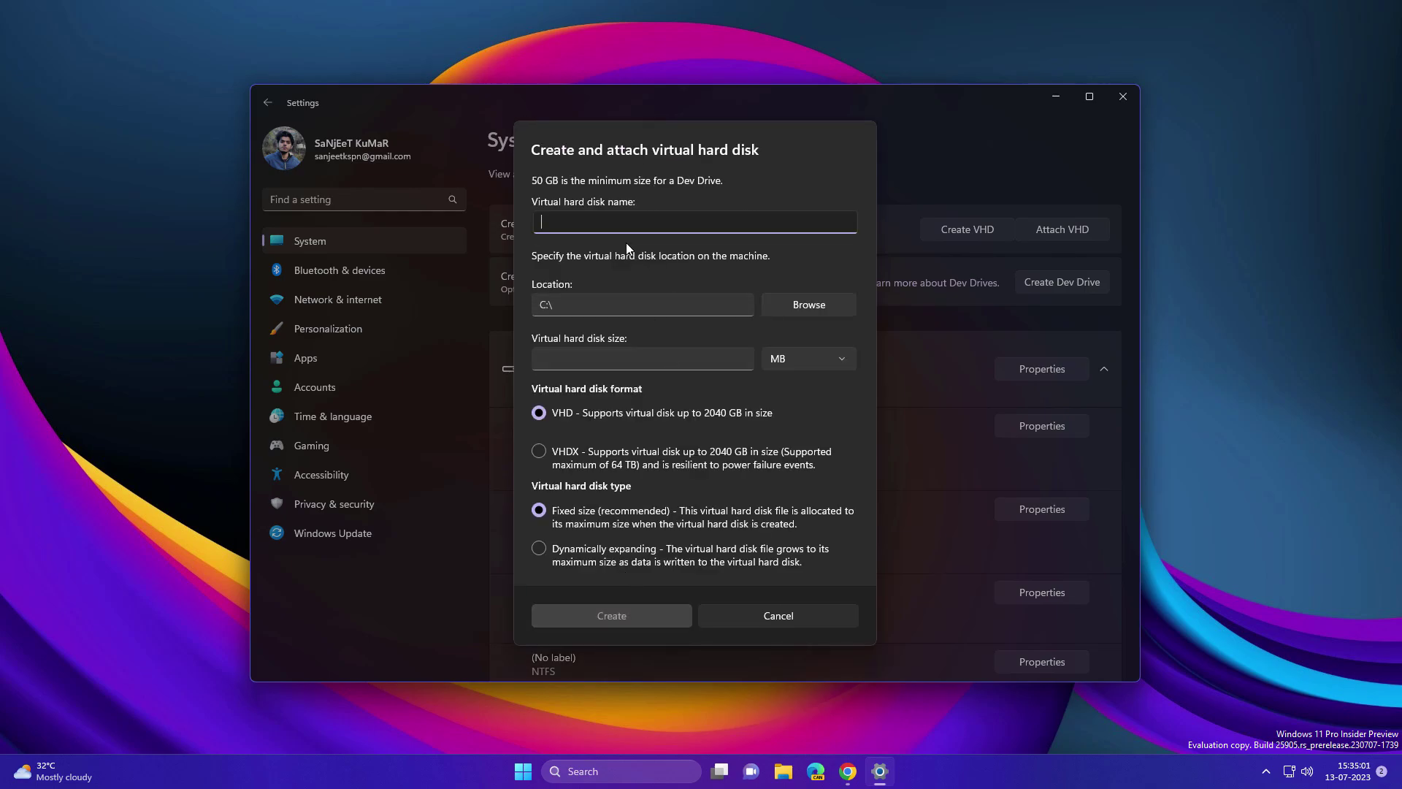
{"action": "left_click", "coordinate": [646, 363]}
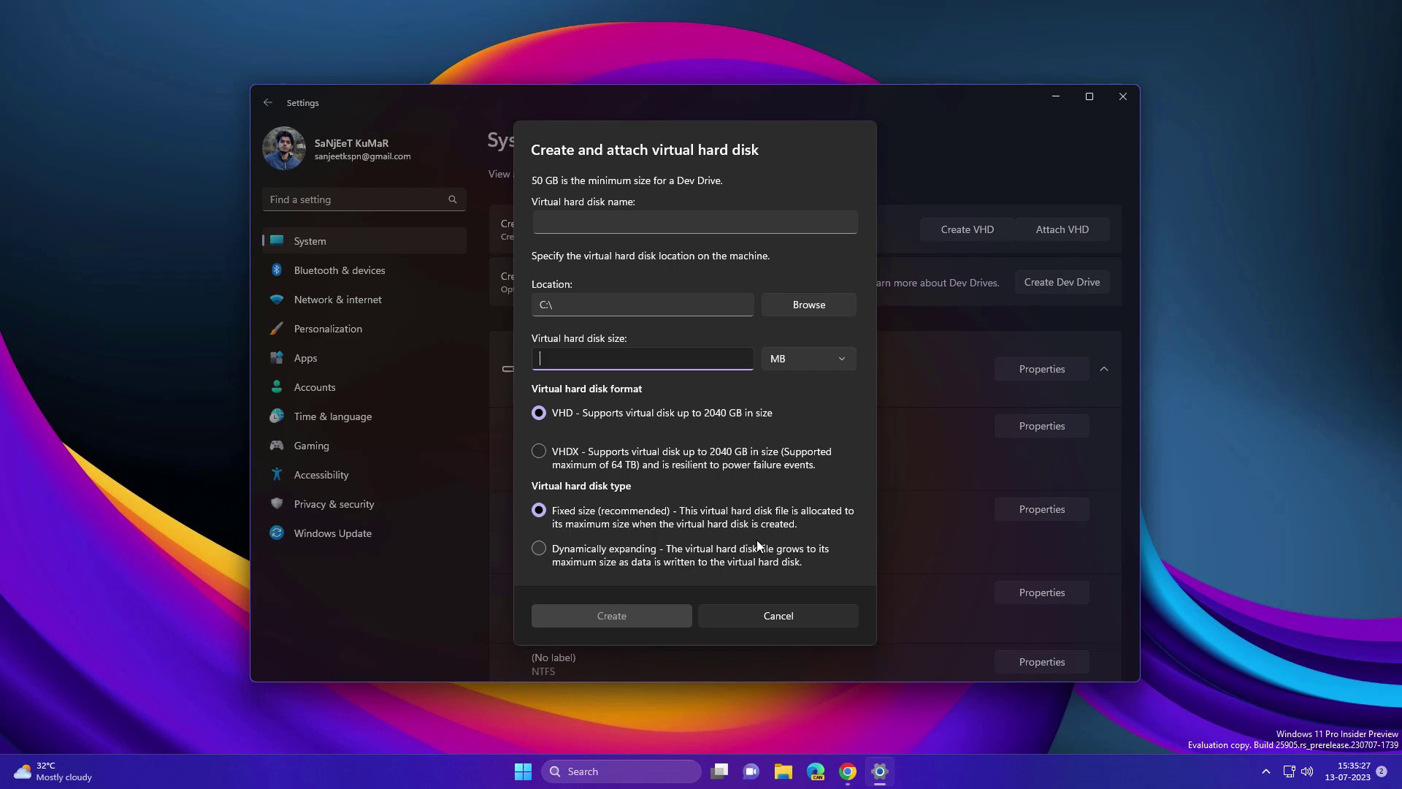
{"action": "left_click", "coordinate": [778, 615]}
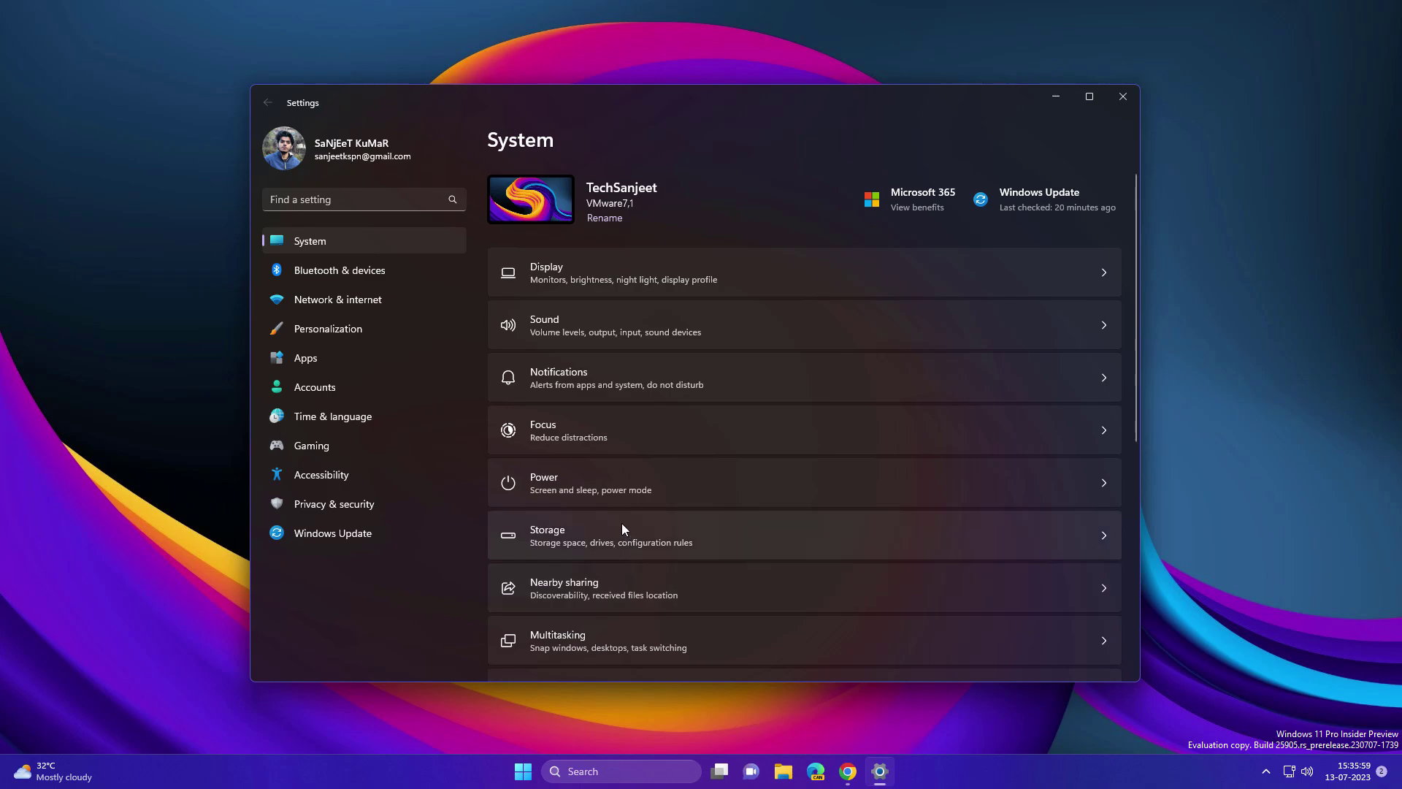
Open the Recovery page and dismiss the Fix problems using Windows Update reinstall prompt
{"action": "scroll", "coordinate": [606, 574], "scroll_direction": "down", "scroll_amount": 3}
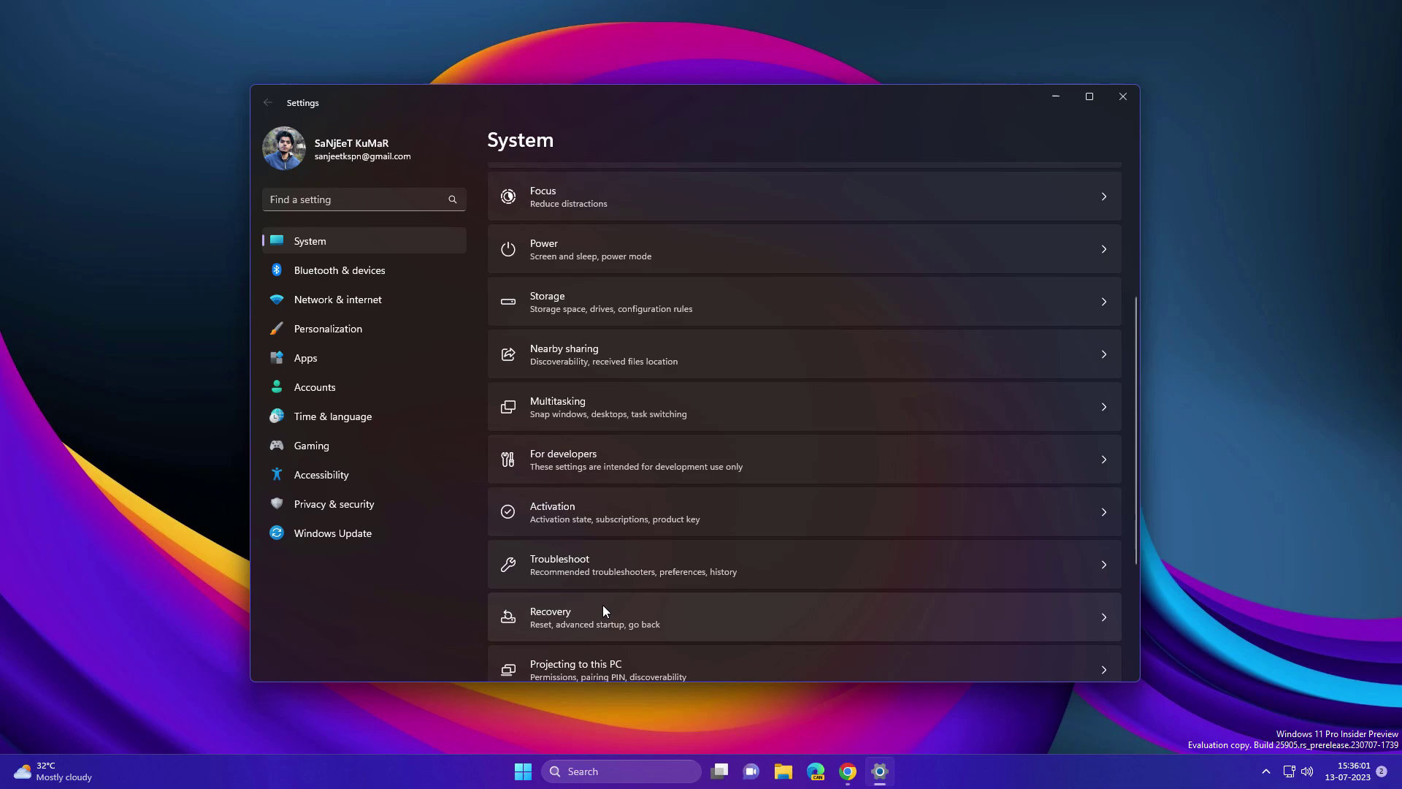
{"action": "left_click", "coordinate": [603, 618]}
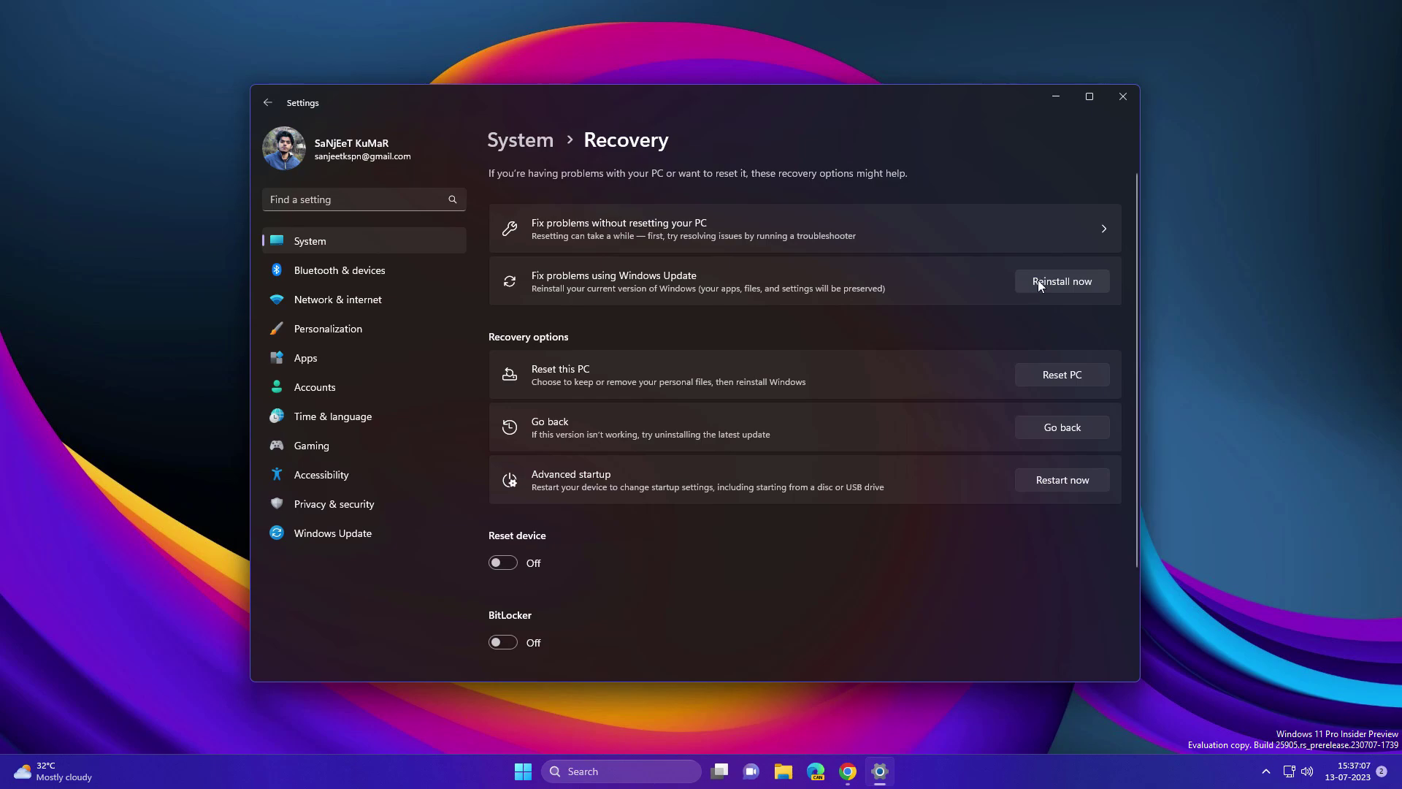
{"action": "left_click", "coordinate": [1032, 282]}
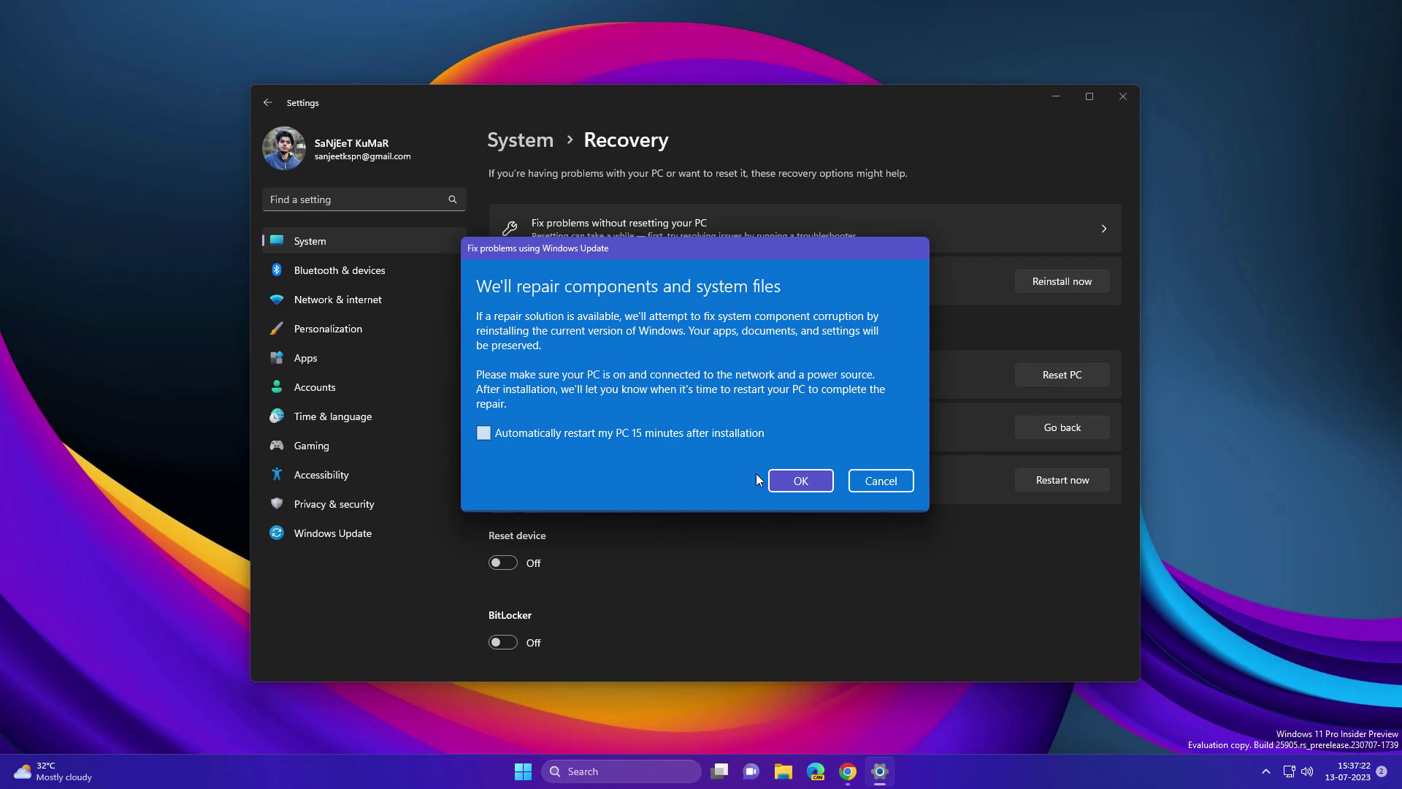
{"action": "left_click", "coordinate": [800, 481]}
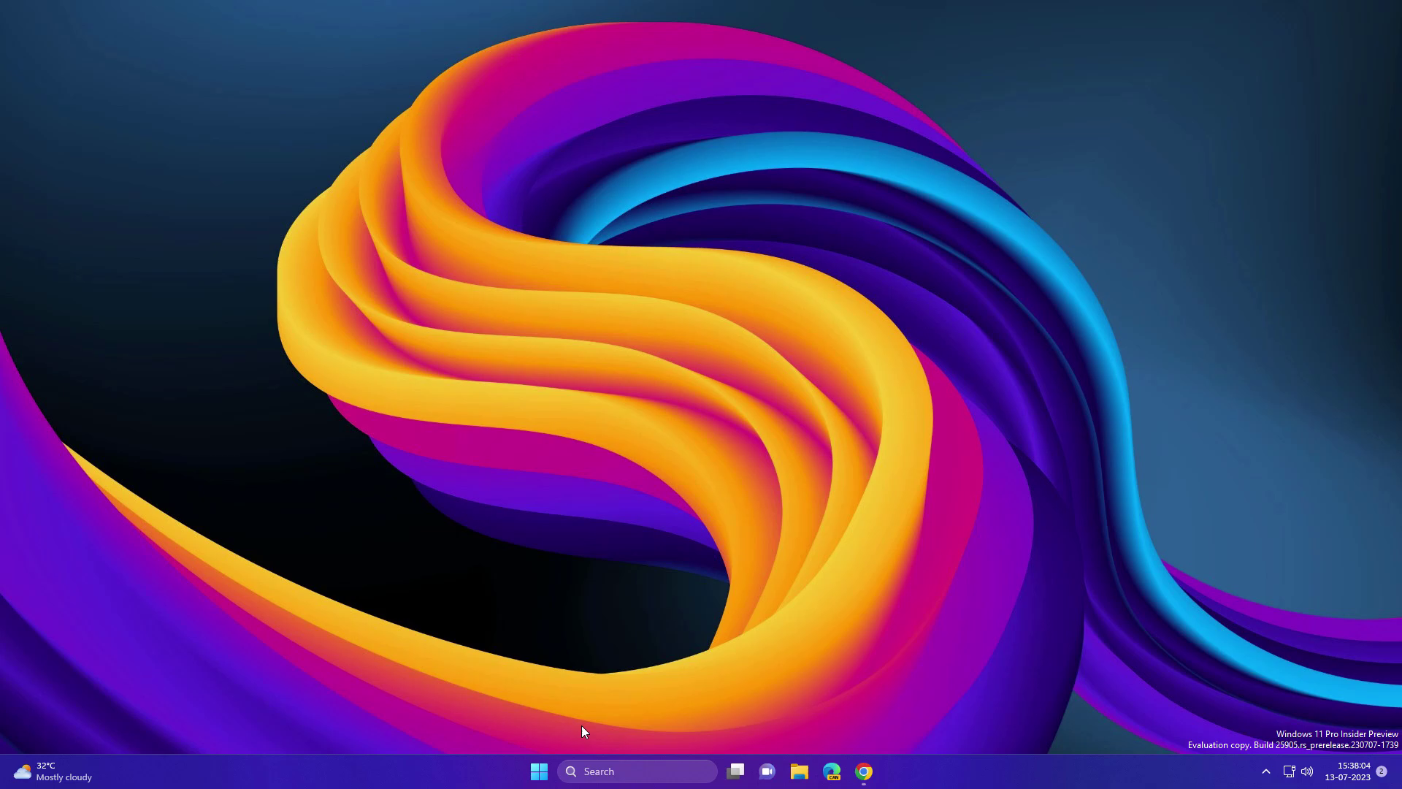
Launch Windows Backup via a 'back' search, centre its window, and start backing up
{"action": "left_click", "coordinate": [586, 771]}
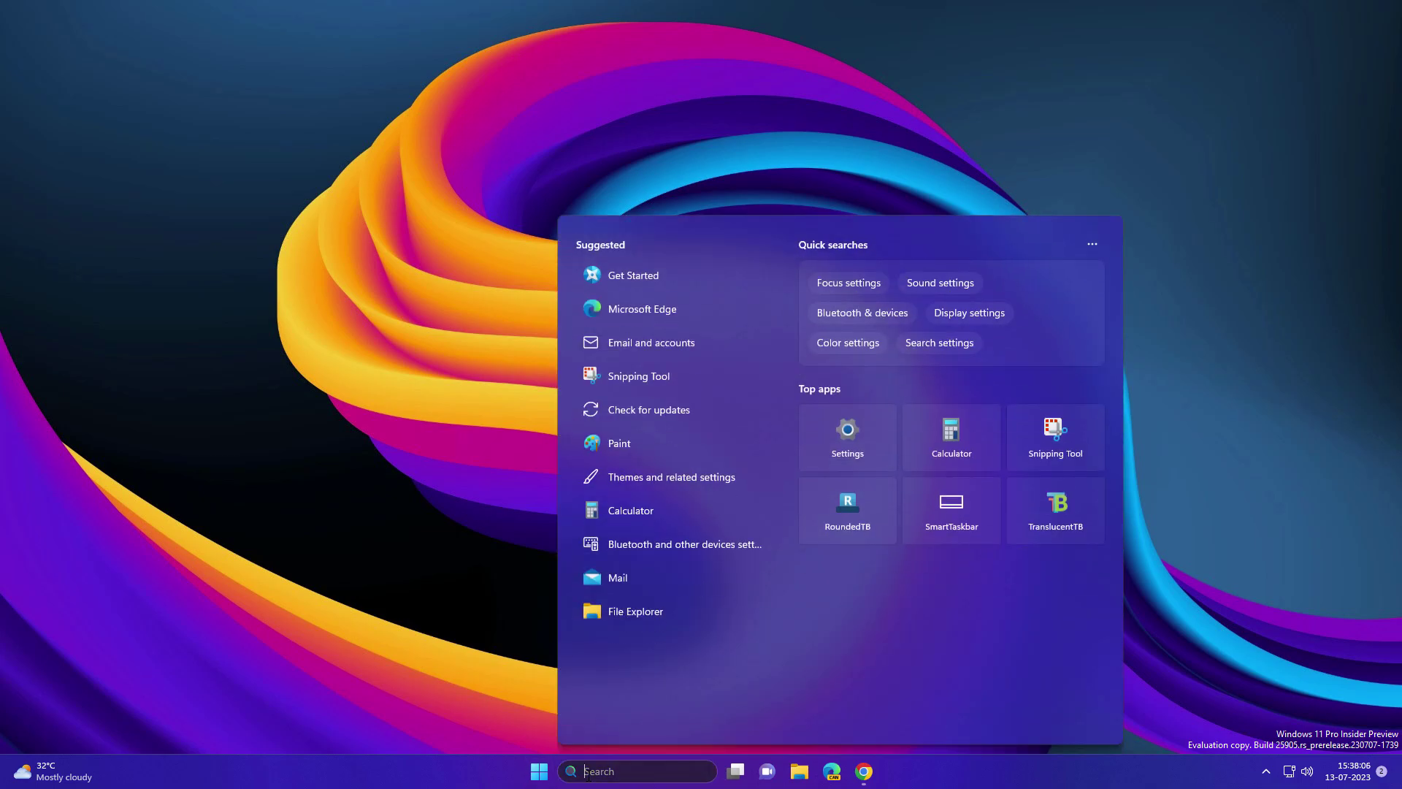
{"action": "type", "text": "back"}
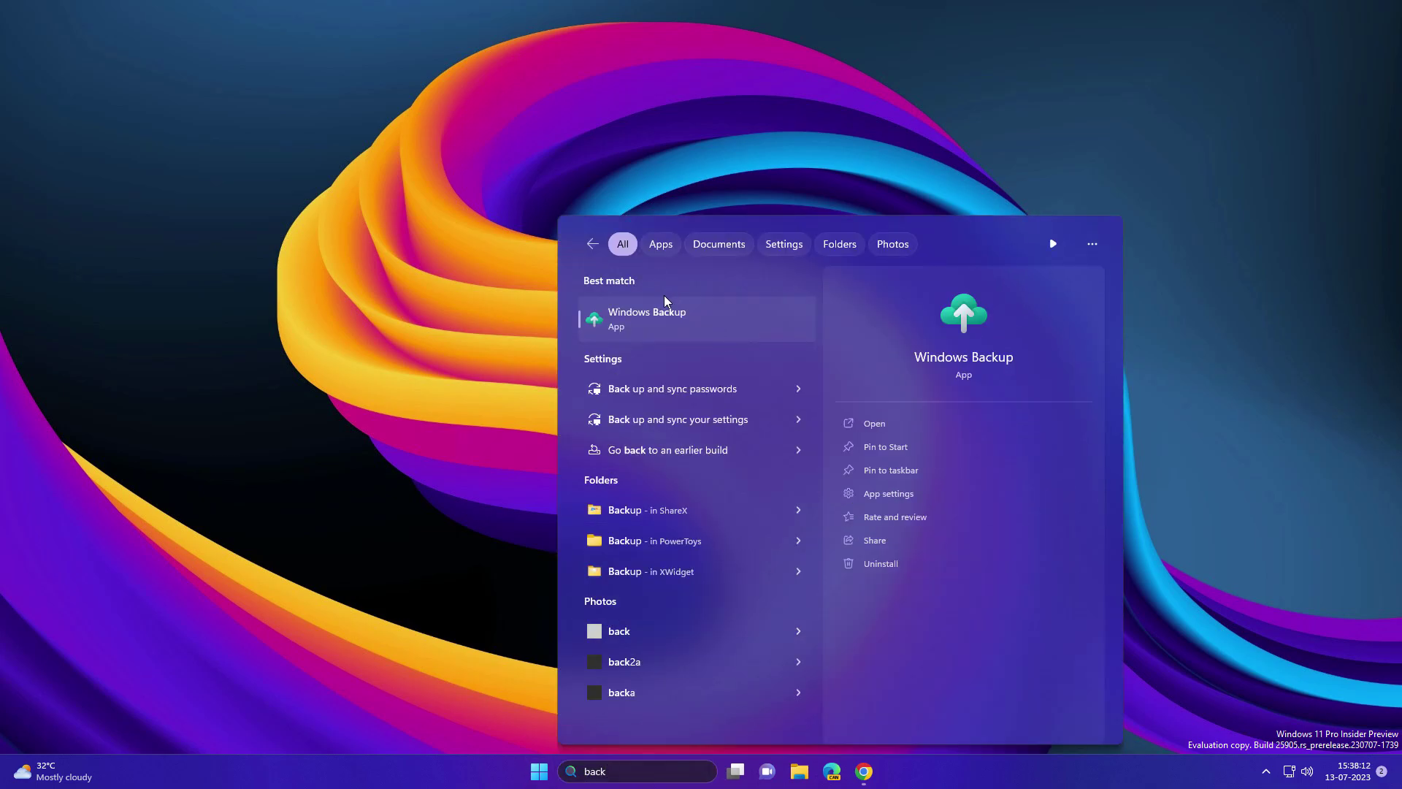
{"action": "left_click", "coordinate": [672, 311]}
{"action": "left_click_drag", "start_coordinate": [292, 39], "coordinate": [767, 106]}
{"action": "left_click_drag", "start_coordinate": [668, 105], "coordinate": [655, 111]}
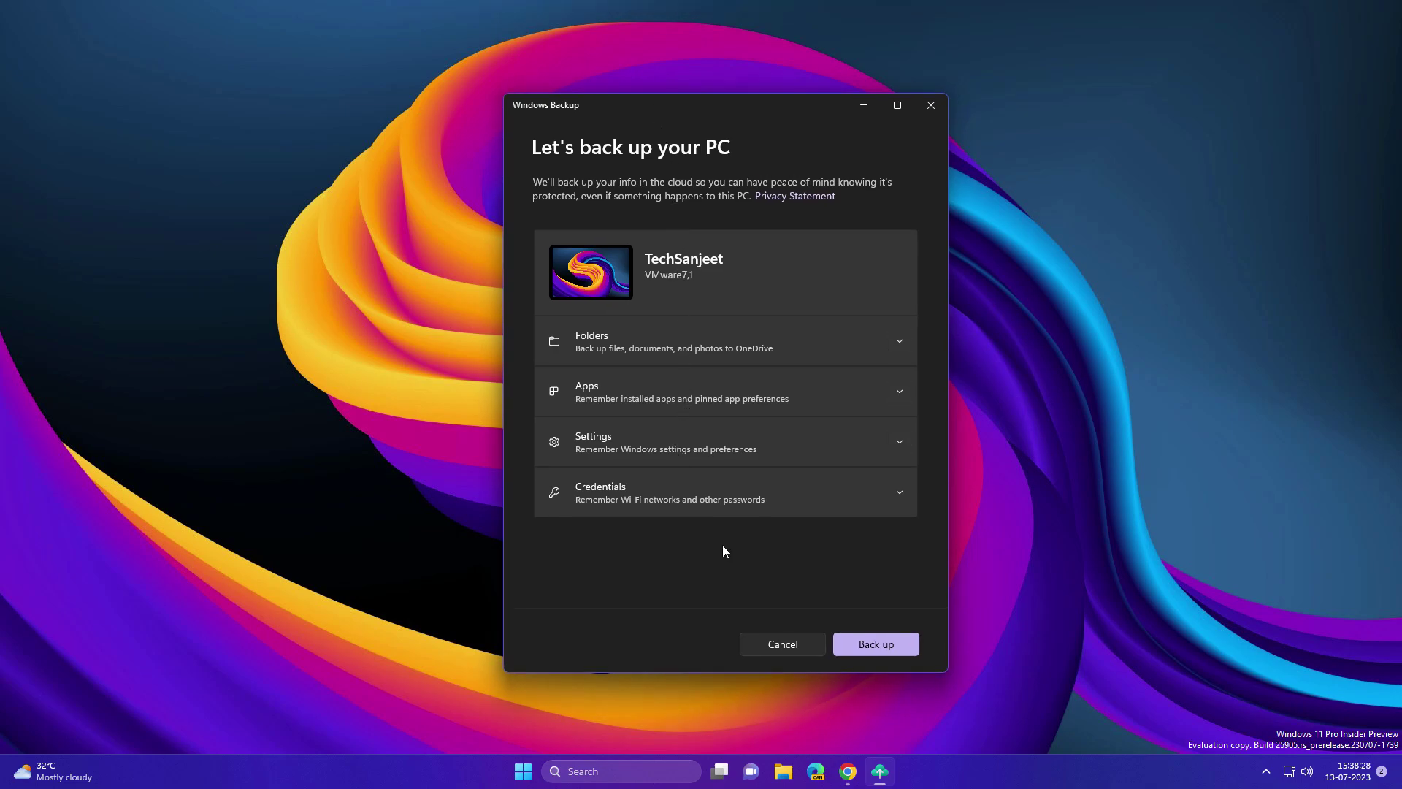
{"action": "left_click", "coordinate": [888, 644]}
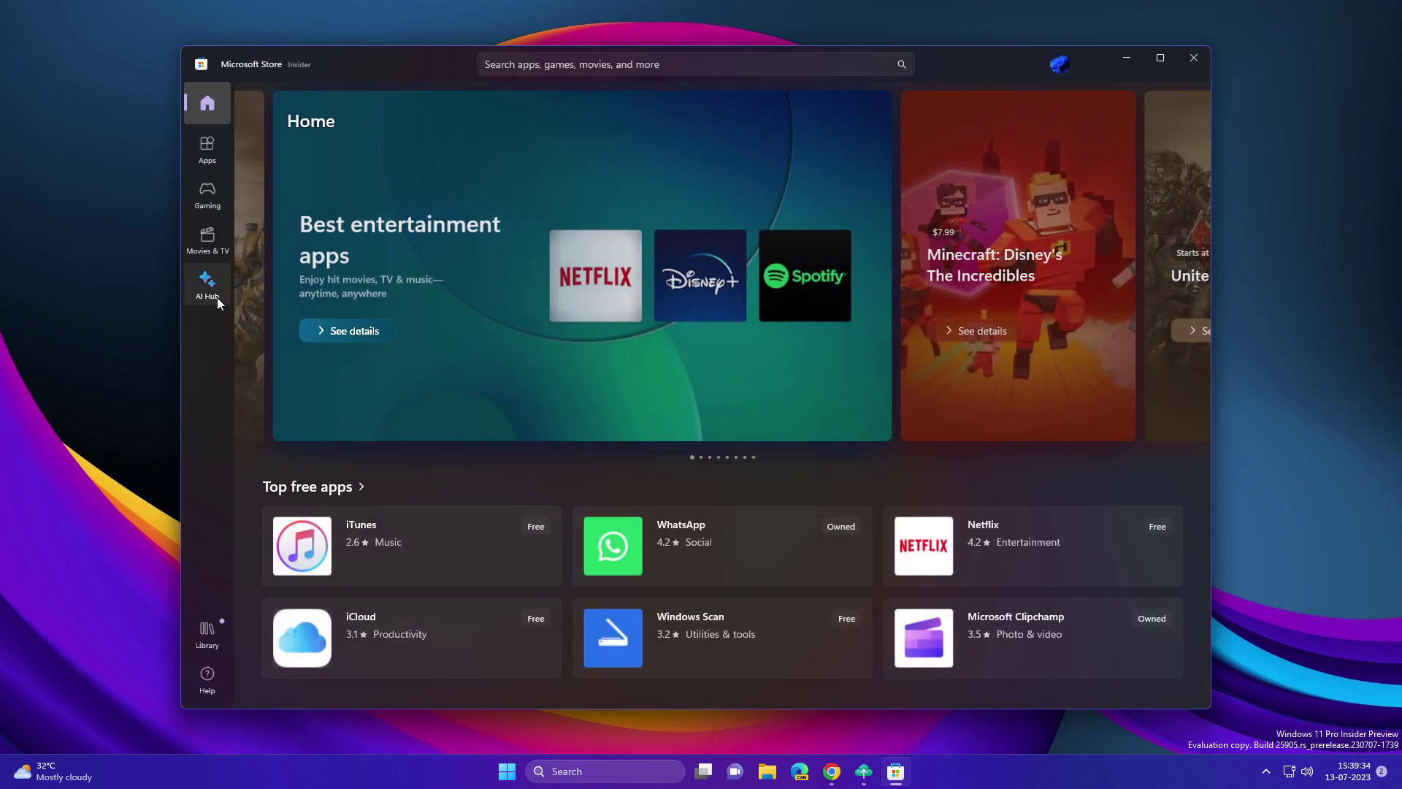
Open the Store's AI Hub and scroll through apps like Luminar Neo, Lensa and Descript
{"action": "left_click", "coordinate": [208, 286]}
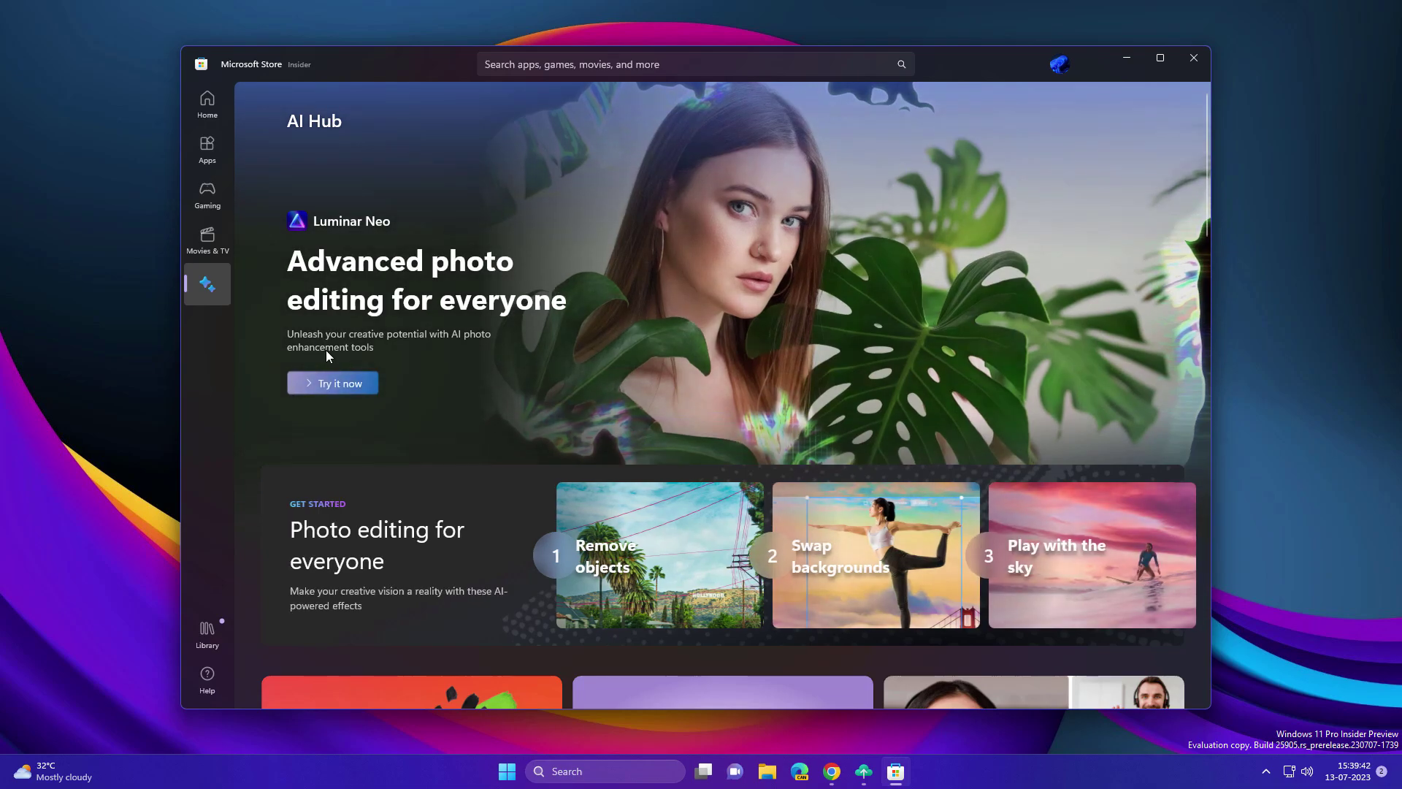
{"action": "scroll", "coordinate": [447, 389], "scroll_direction": "down", "scroll_amount": 15}
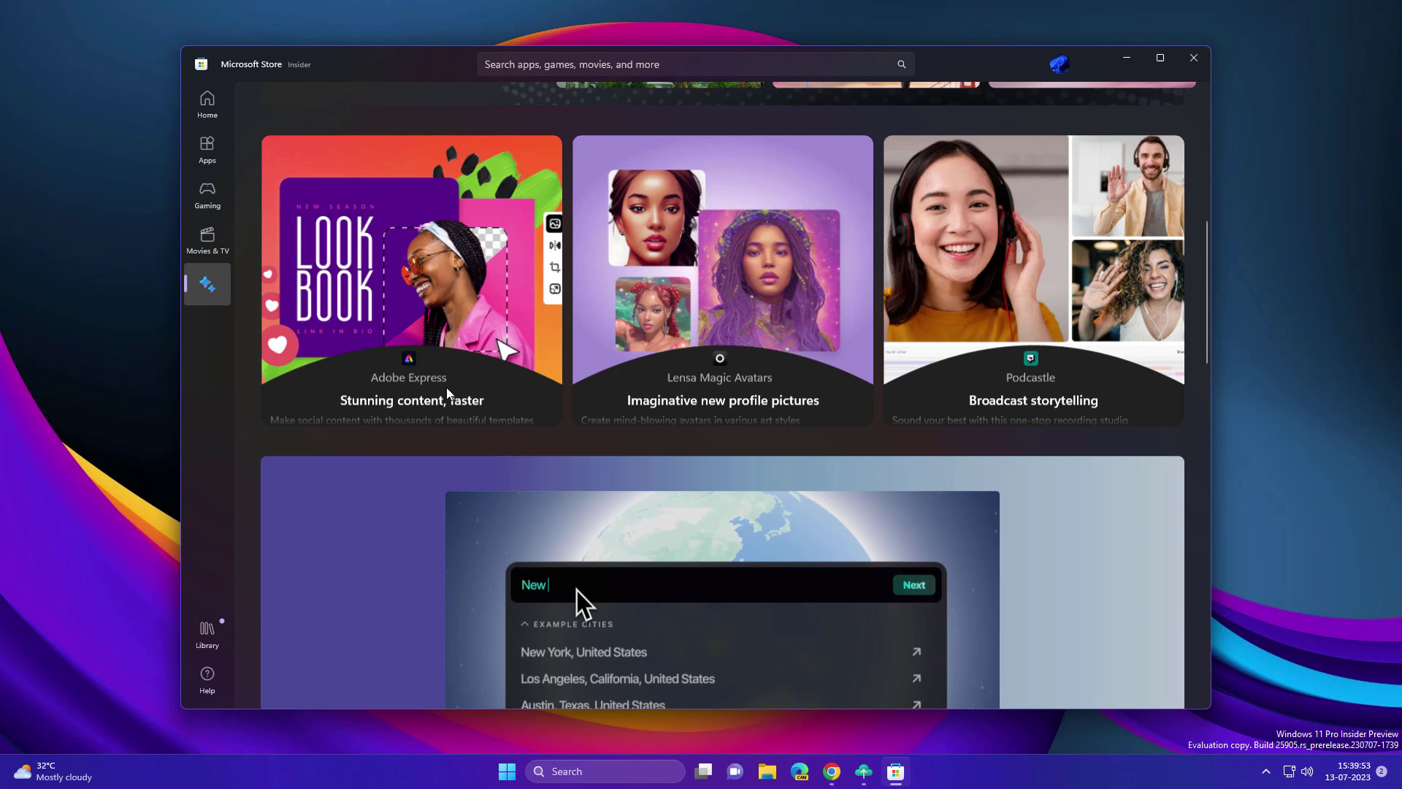
{"action": "scroll", "coordinate": [445, 388], "scroll_direction": "down", "scroll_amount": 3}
{"action": "scroll", "coordinate": [452, 343], "scroll_direction": "up", "scroll_amount": 1}
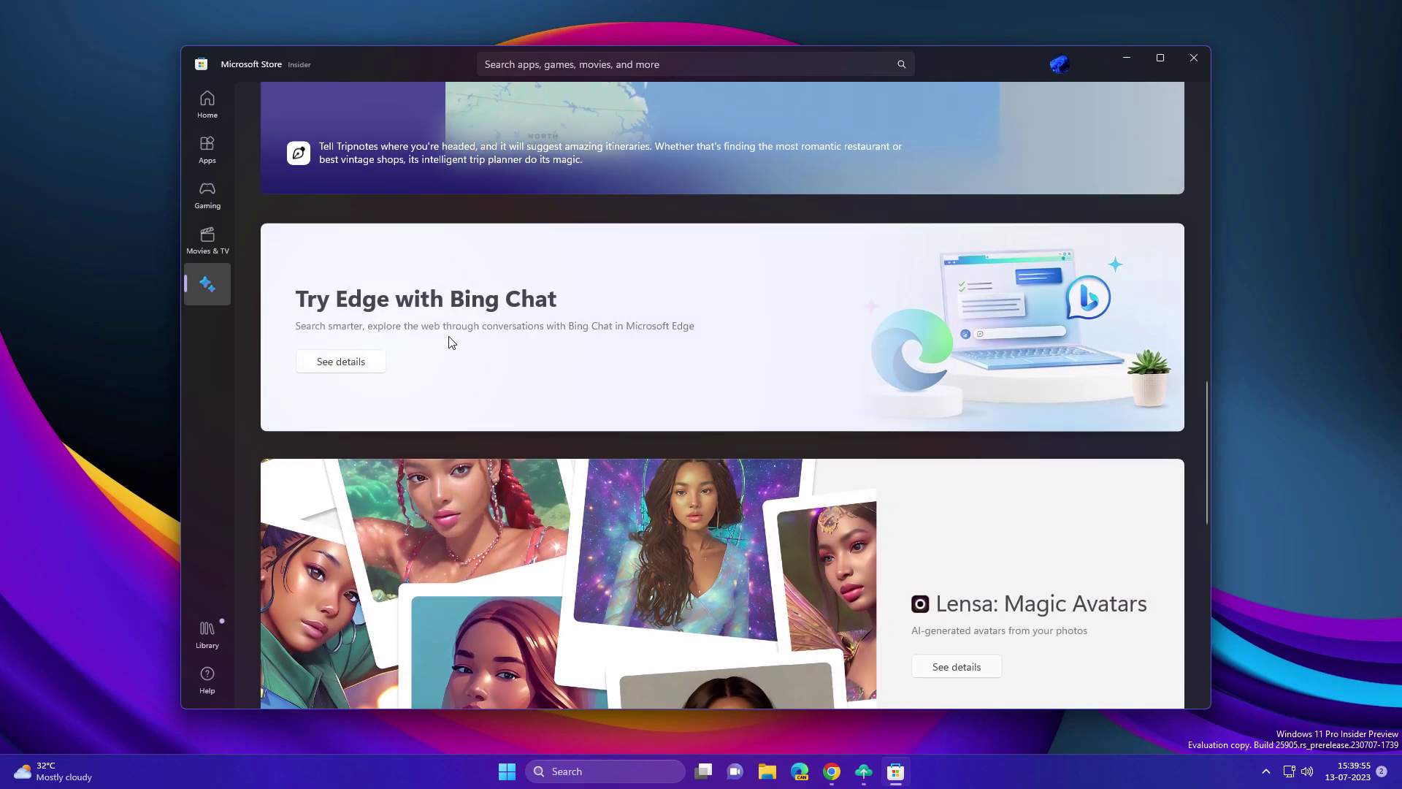
{"action": "scroll", "coordinate": [511, 365], "scroll_direction": "down", "scroll_amount": 6}
{"action": "scroll", "coordinate": [460, 420], "scroll_direction": "up", "scroll_amount": 1}
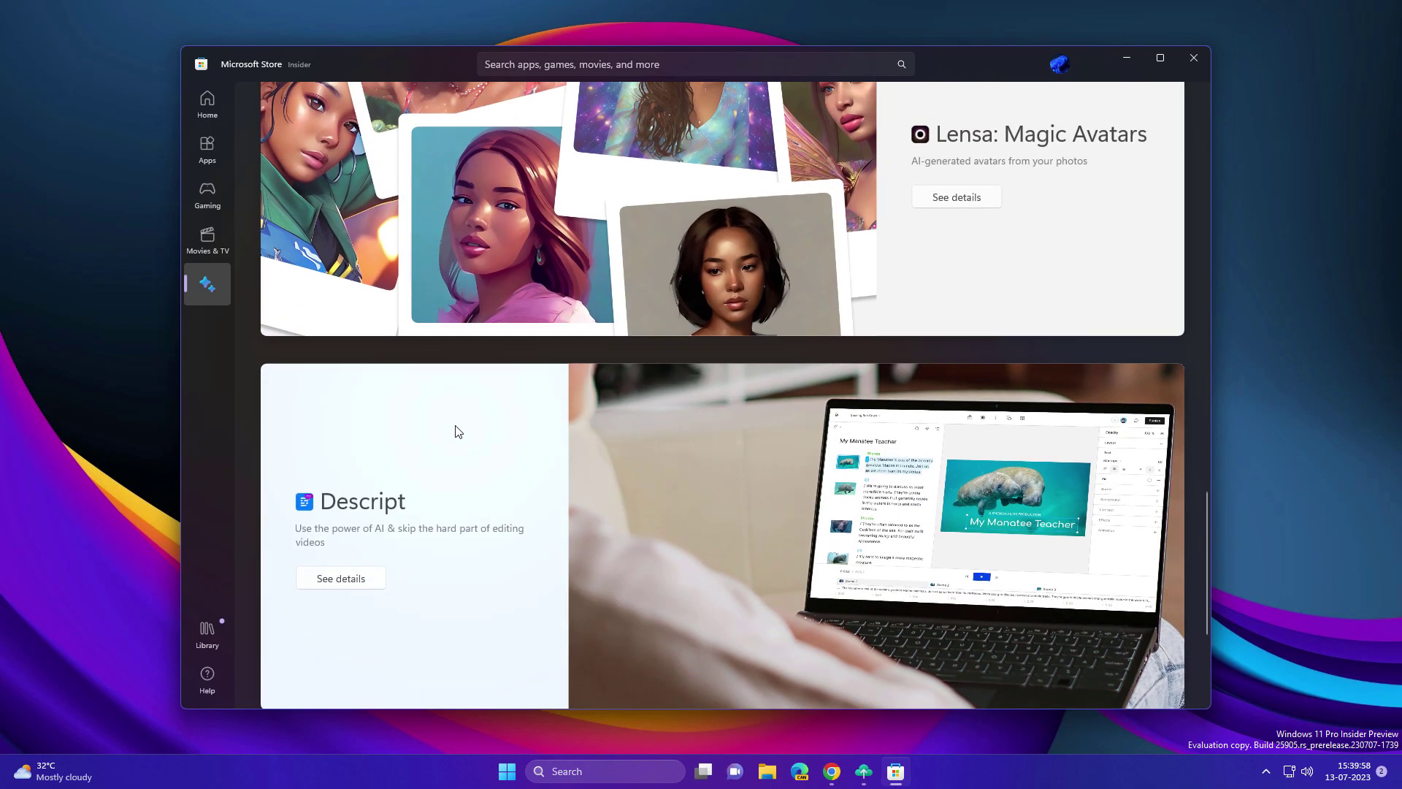
{"action": "scroll", "coordinate": [423, 402], "scroll_direction": "down", "scroll_amount": 2}
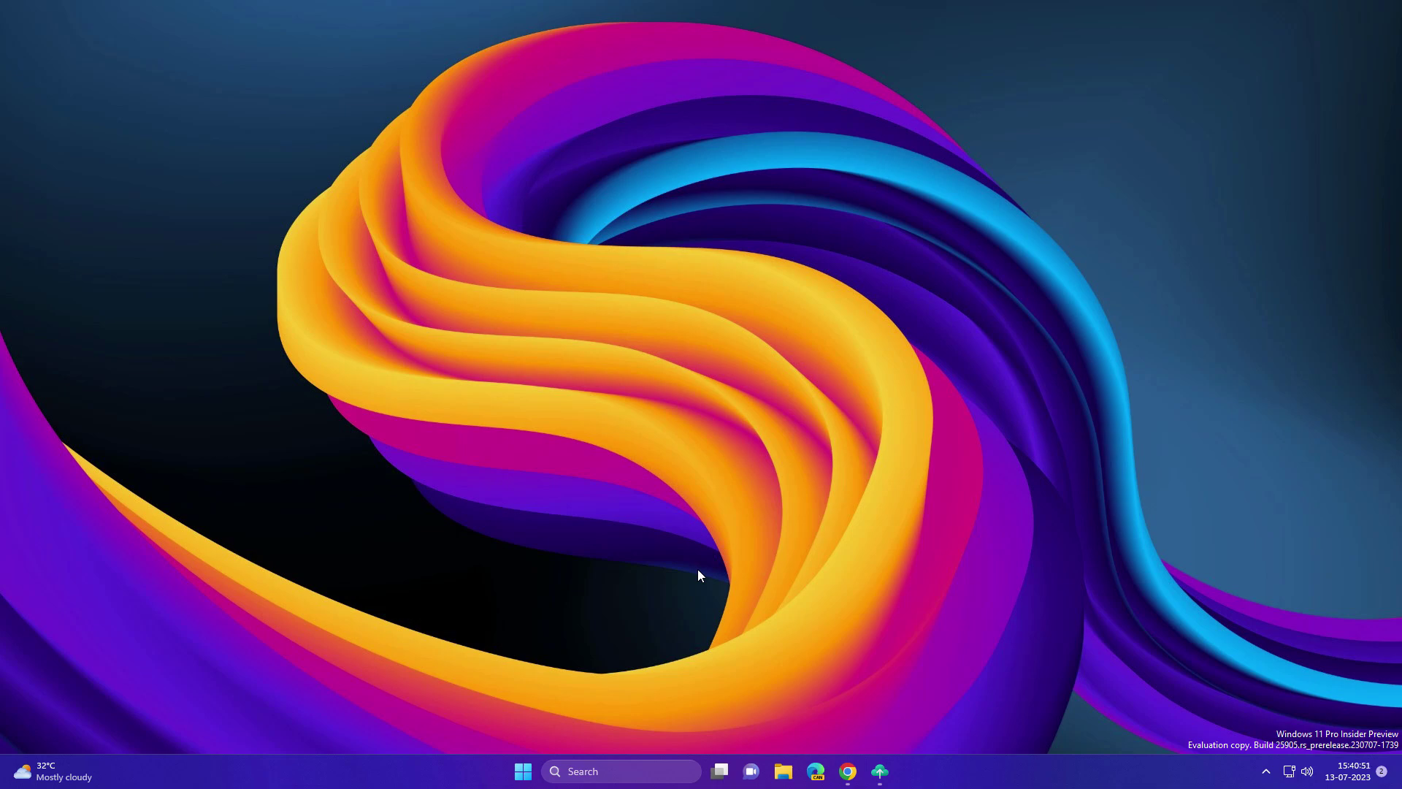
Open the emoji panel with Win+period and scroll down to the Tenor GIFs
{"action": "key", "text": "super+period"}
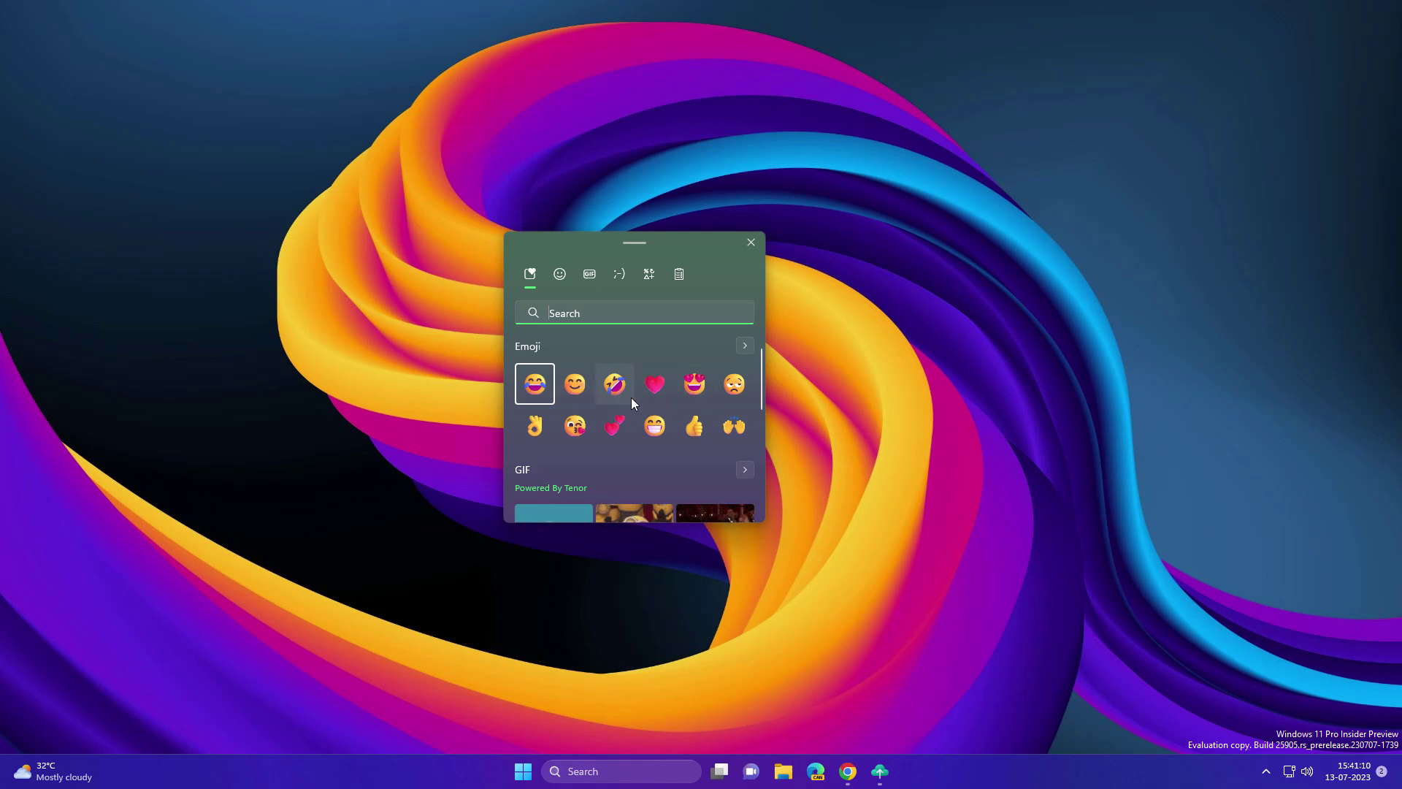
{"action": "scroll", "coordinate": [605, 430], "scroll_direction": "down", "scroll_amount": 1}
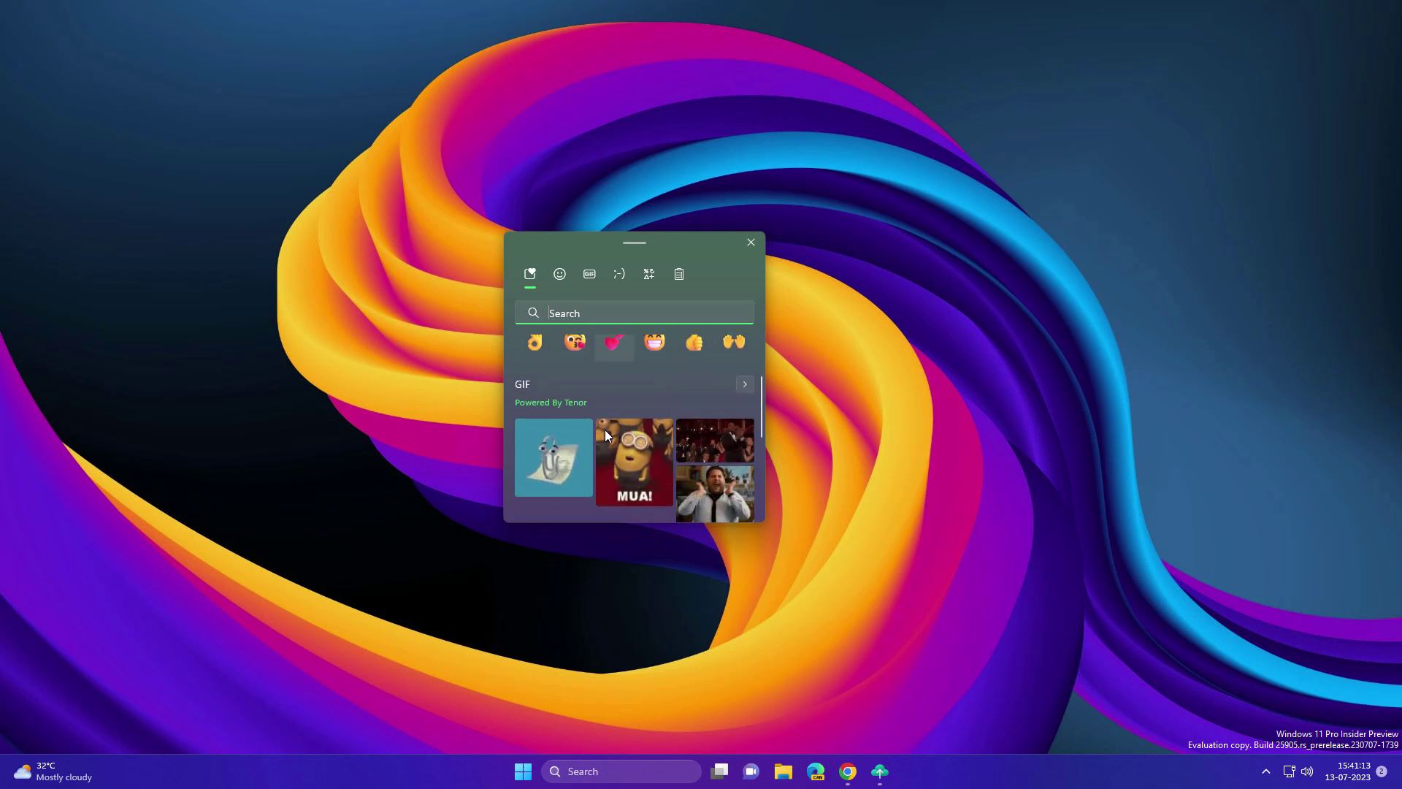